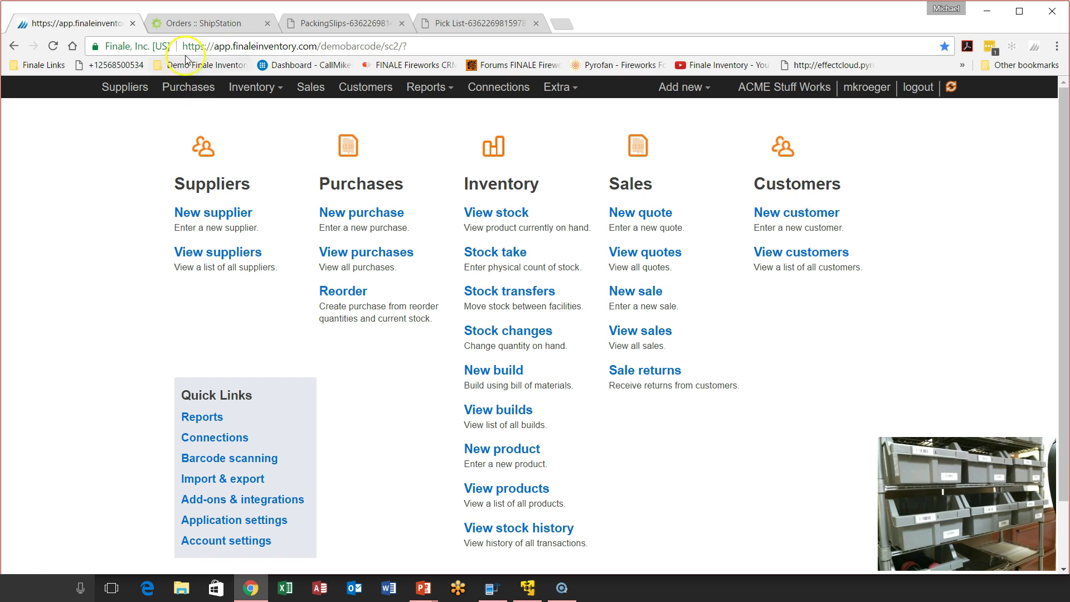
# Select Awaiting Shipment orders PAPEX-01, PAPEX-02 and PAPEX-03 in ShipStation's orders list
pyautogui.click(202, 31)
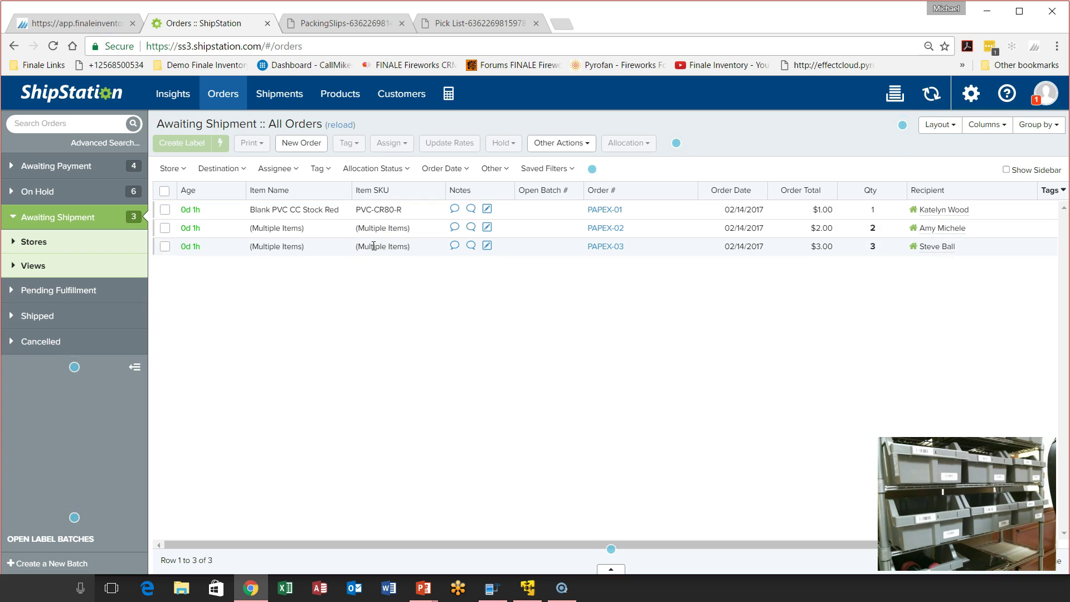
pyautogui.click(165, 211)
pyautogui.click(165, 228)
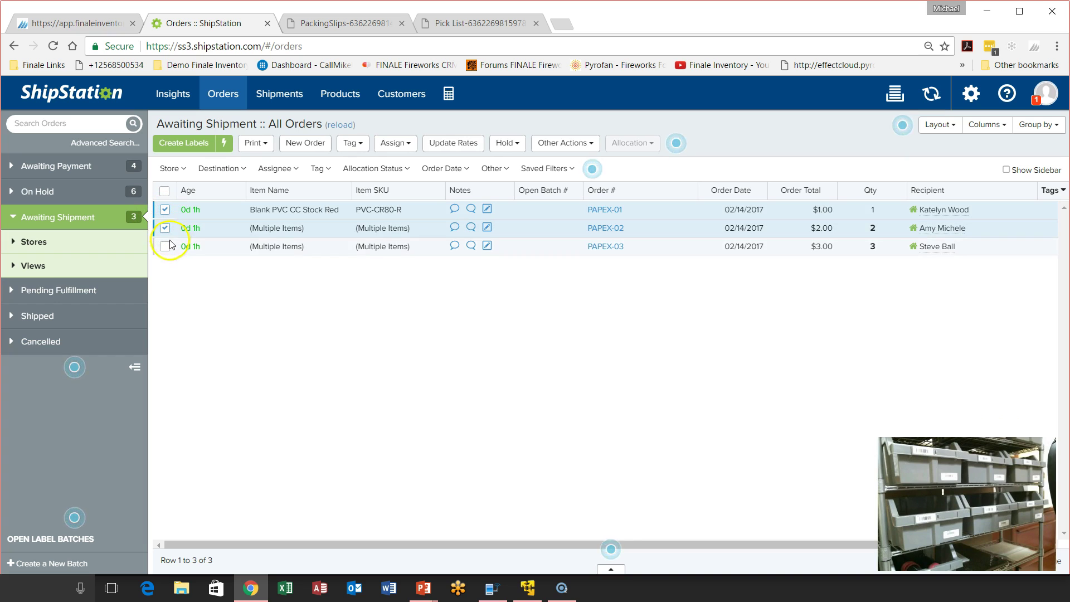
pyautogui.click(165, 246)
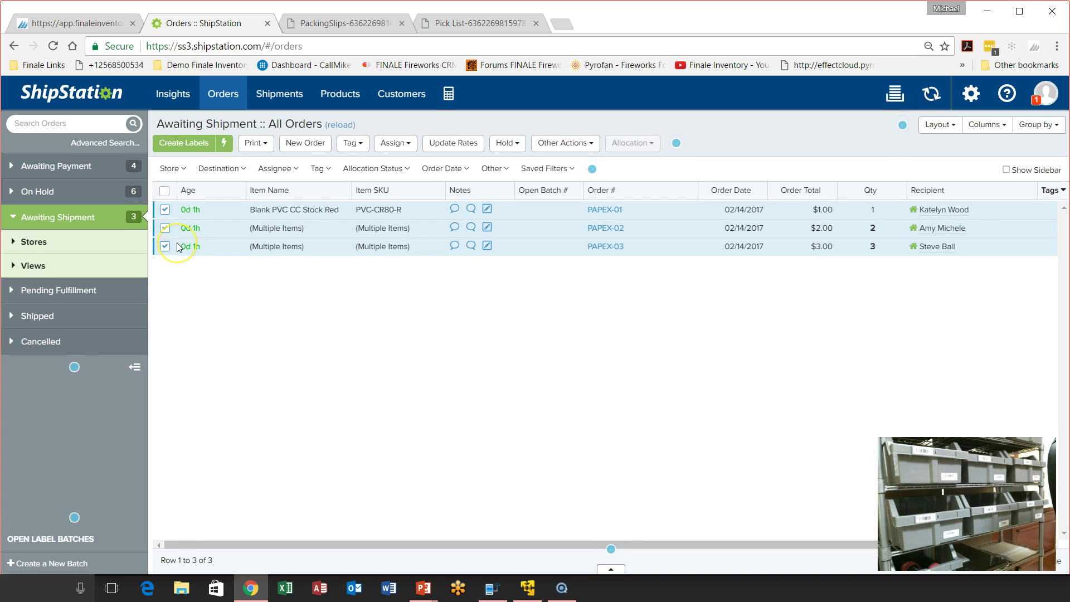
pyautogui.click(253, 143)
pyautogui.click(271, 170)
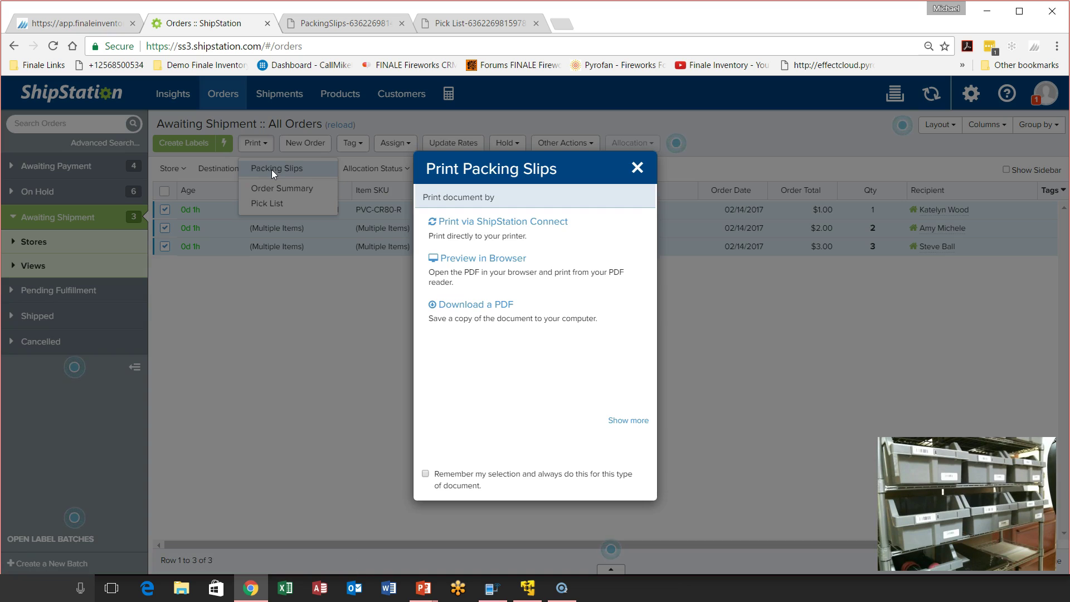
pyautogui.click(463, 265)
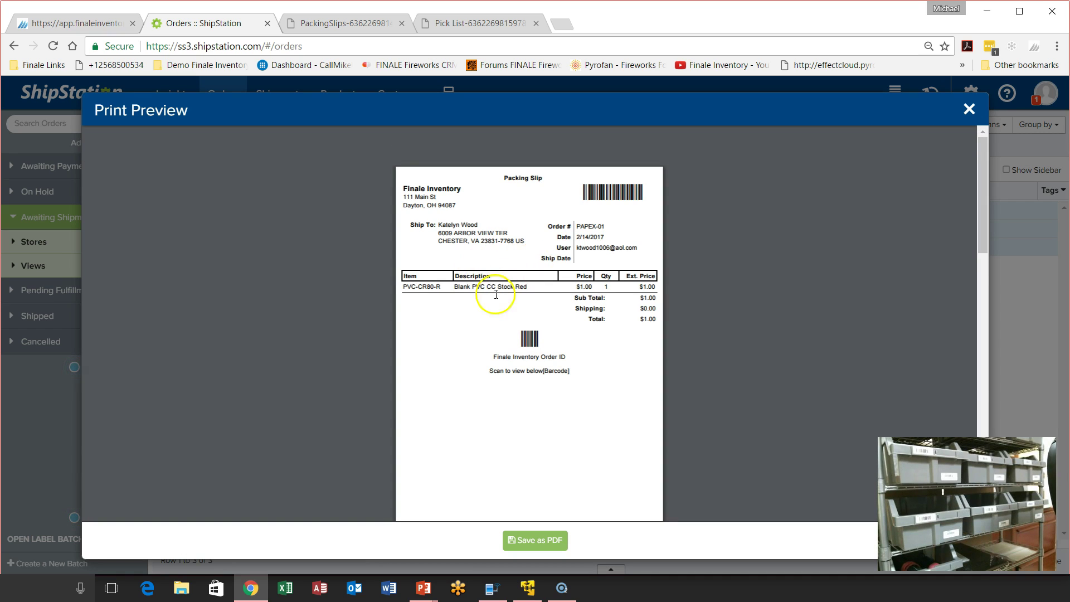
pyautogui.scroll(-7, 527, 296)
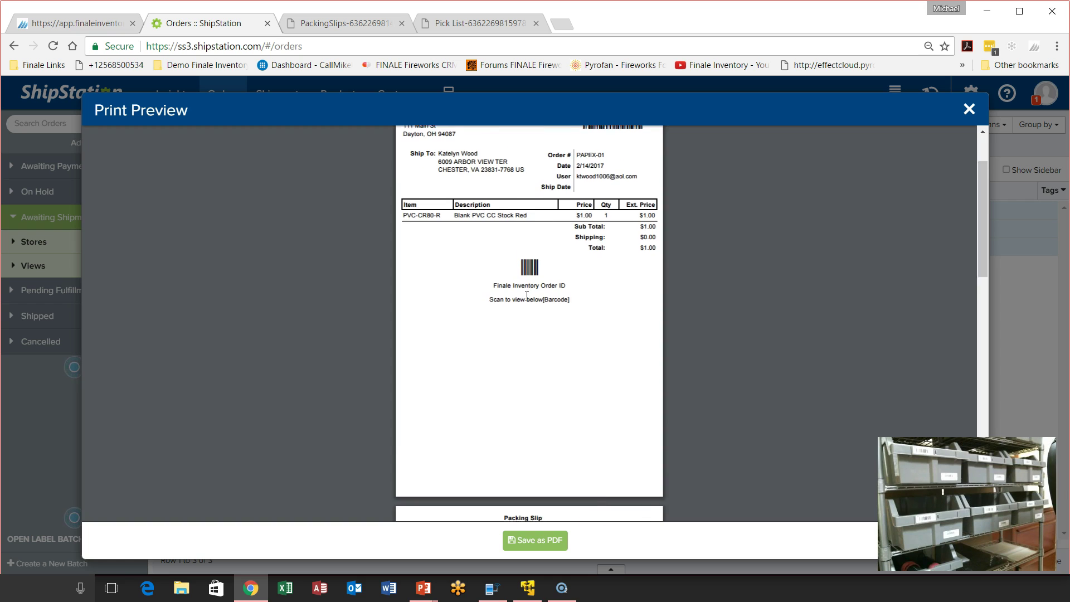
pyautogui.scroll(-2, 526, 296)
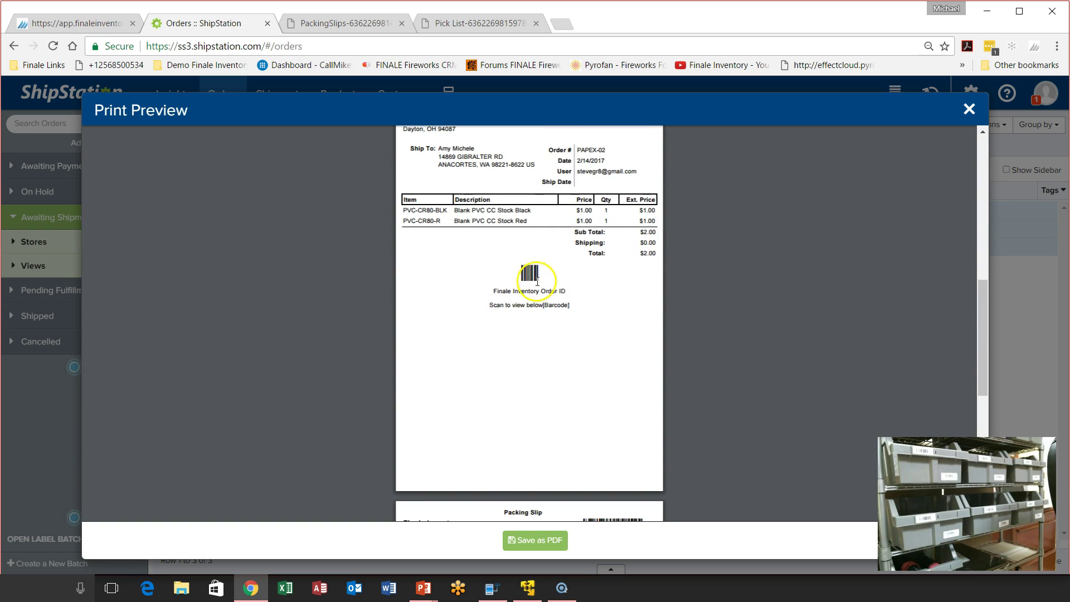
pyautogui.scroll(2, 527, 286)
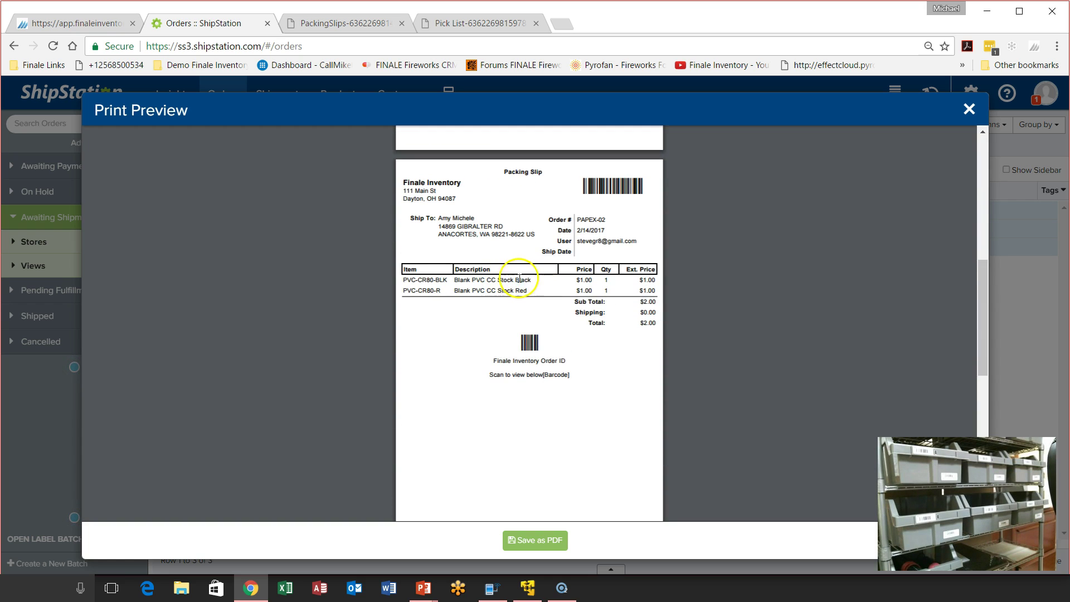
pyautogui.scroll(-7, 530, 297)
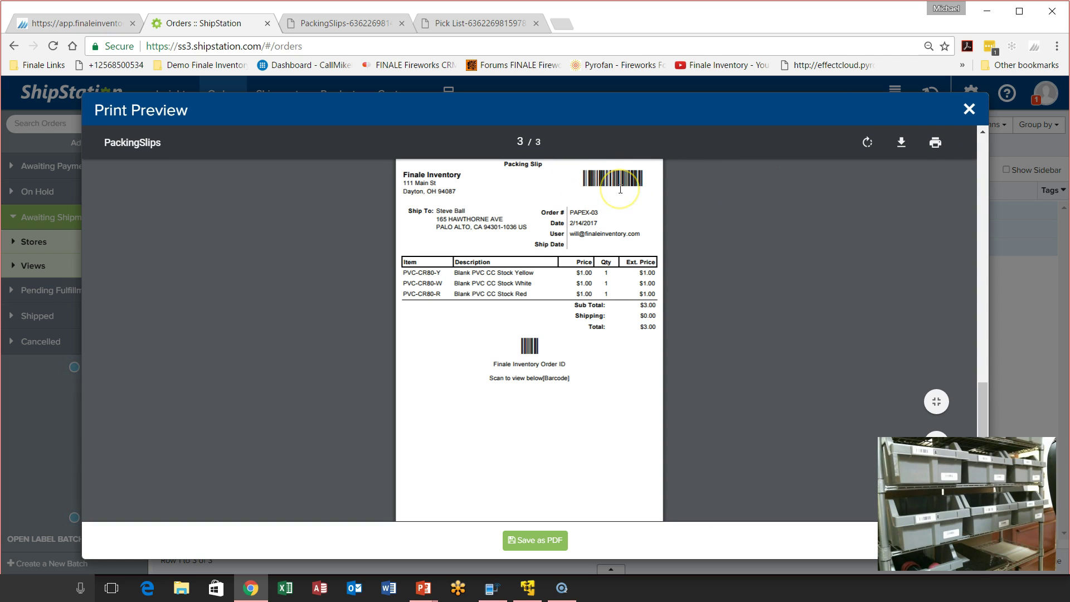
pyautogui.scroll(1, 620, 189)
pyautogui.scroll(6, 620, 189)
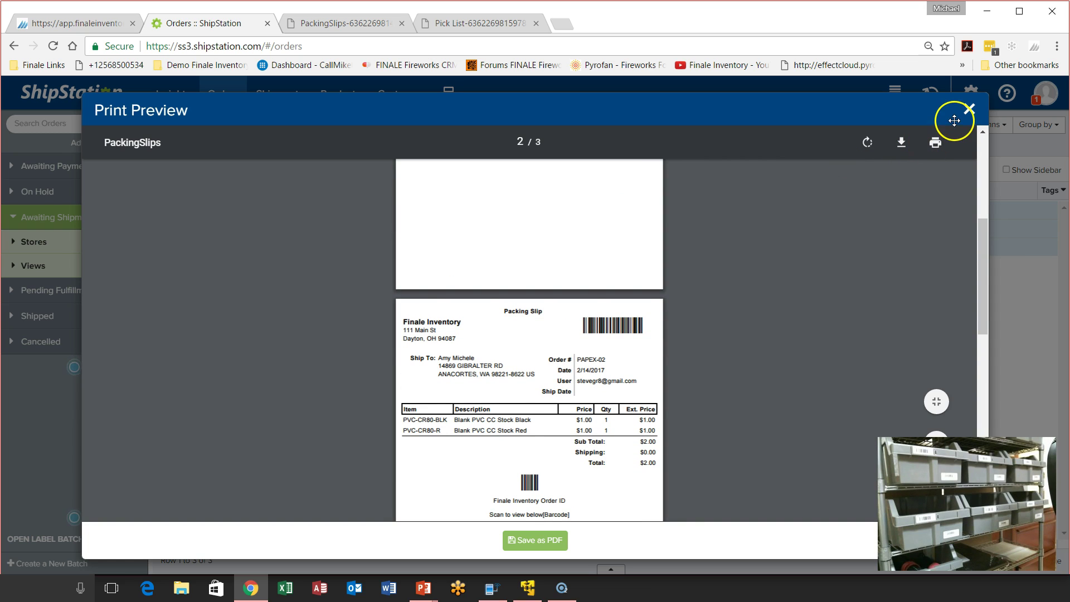
pyautogui.click(969, 111)
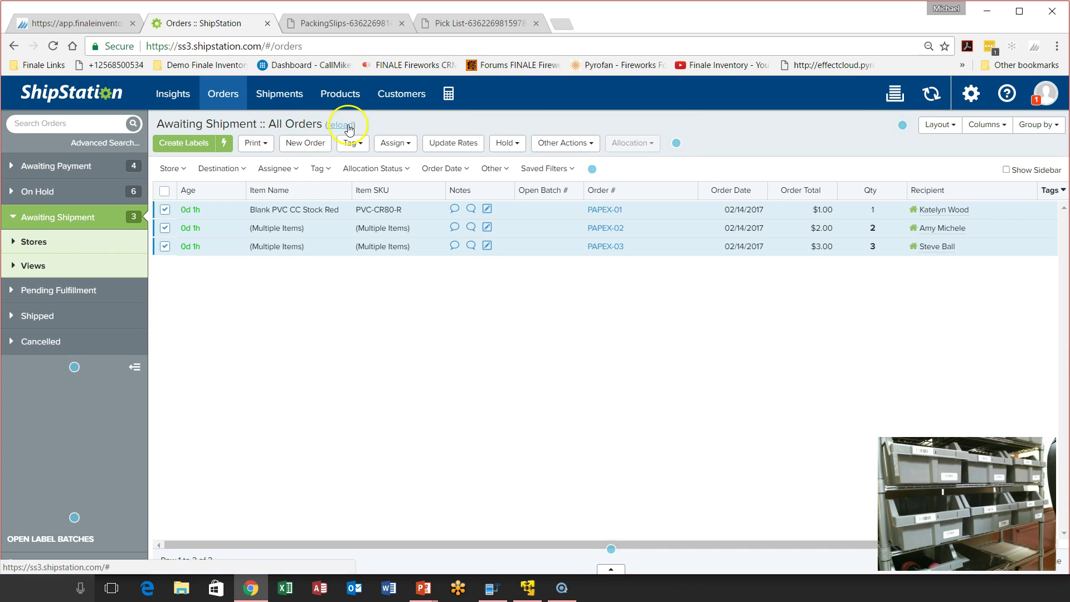
pyautogui.click(257, 143)
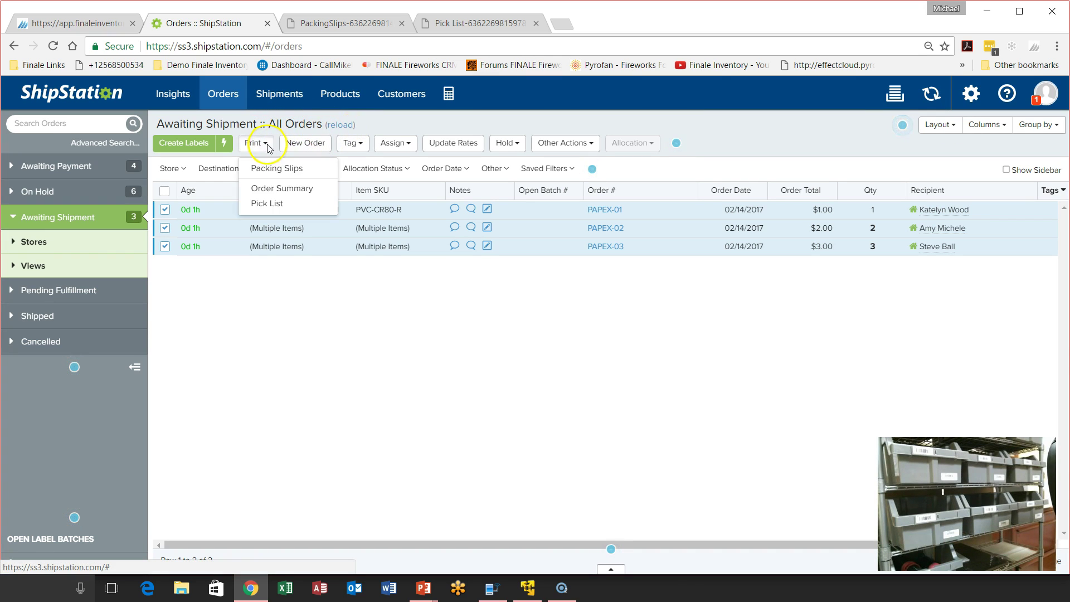
pyautogui.click(277, 203)
pyautogui.click(482, 263)
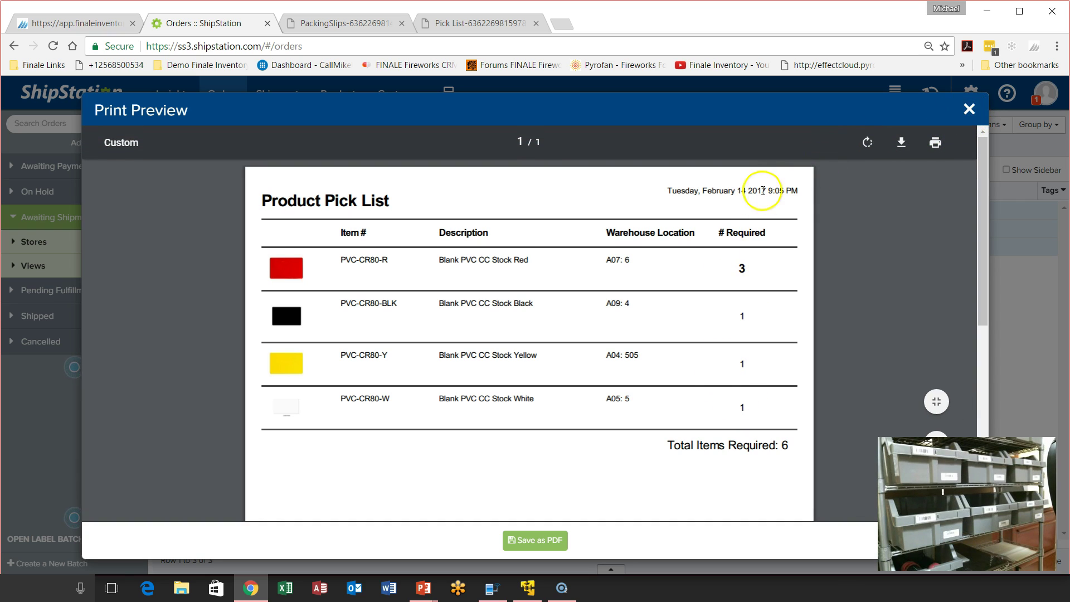
pyautogui.click(966, 111)
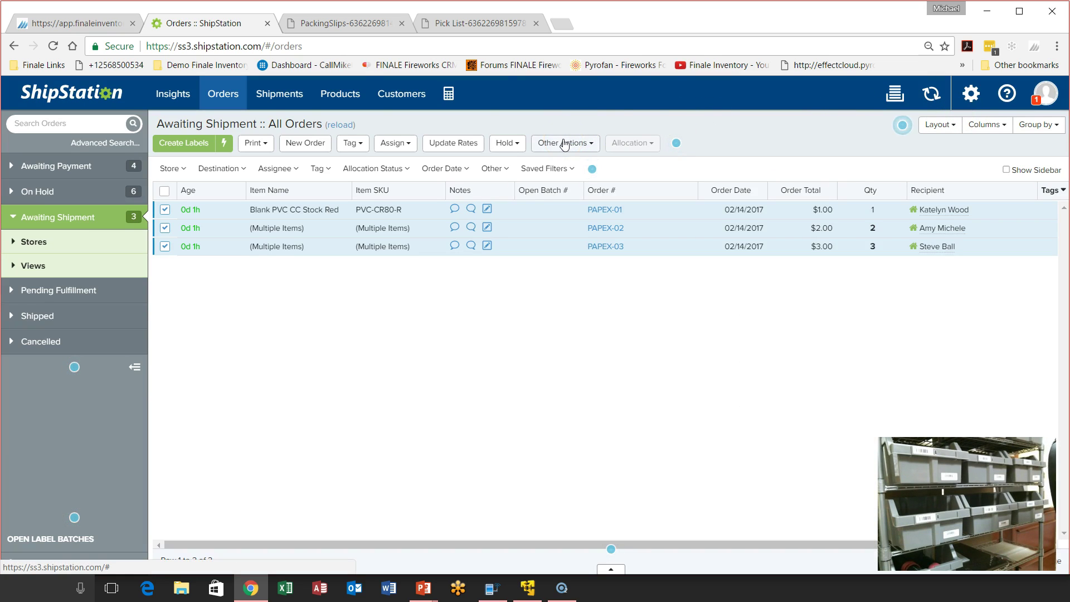
# Review the PackingSlips and Pick List PDFs, then return to the Finale Inventory dashboard
pyautogui.click(320, 28)
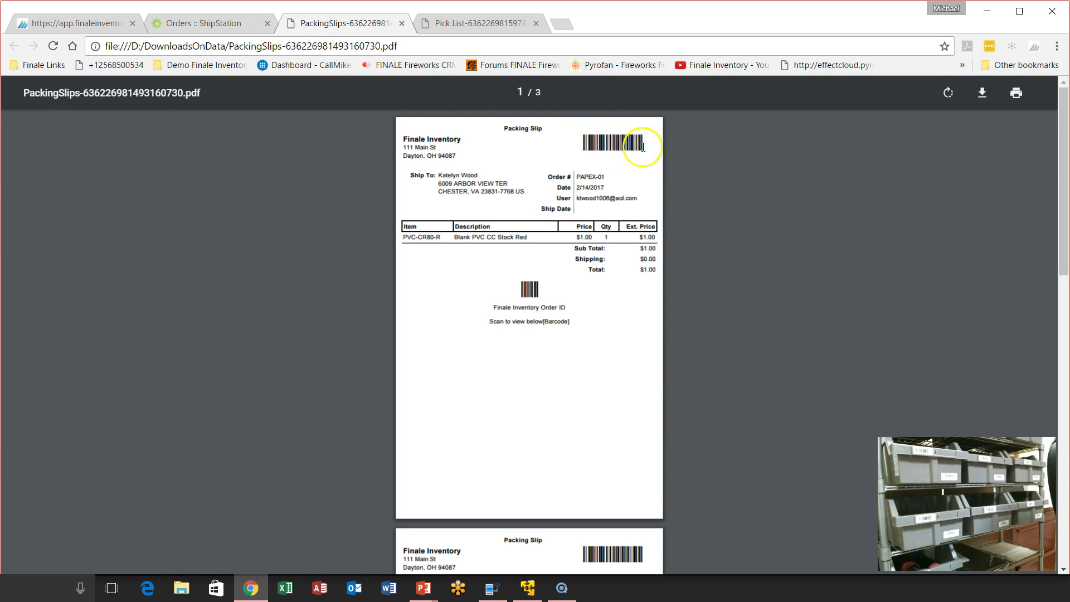
pyautogui.click(486, 23)
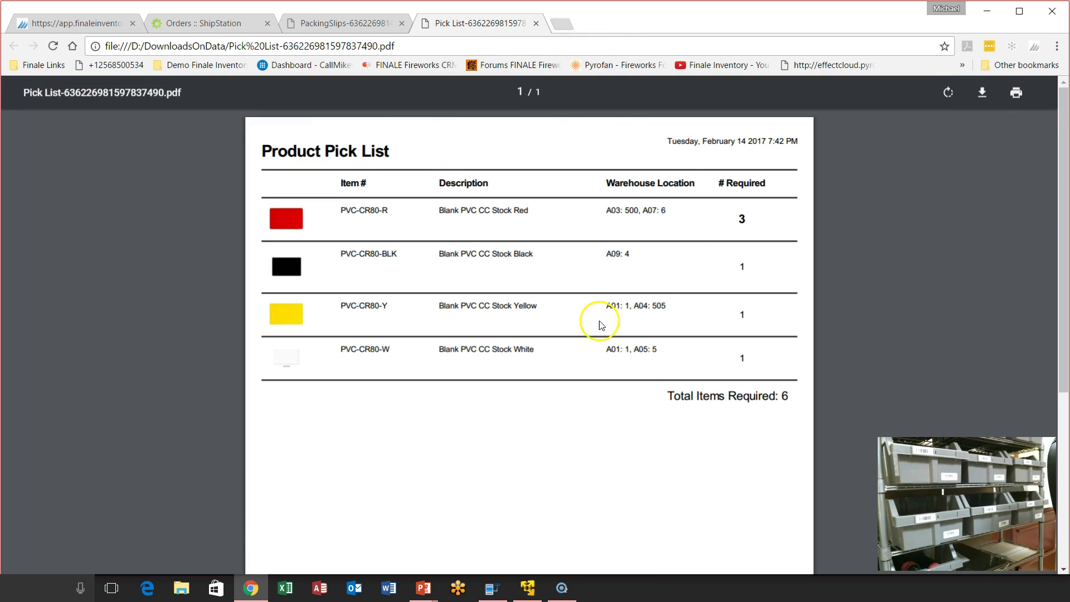
pyautogui.click(357, 25)
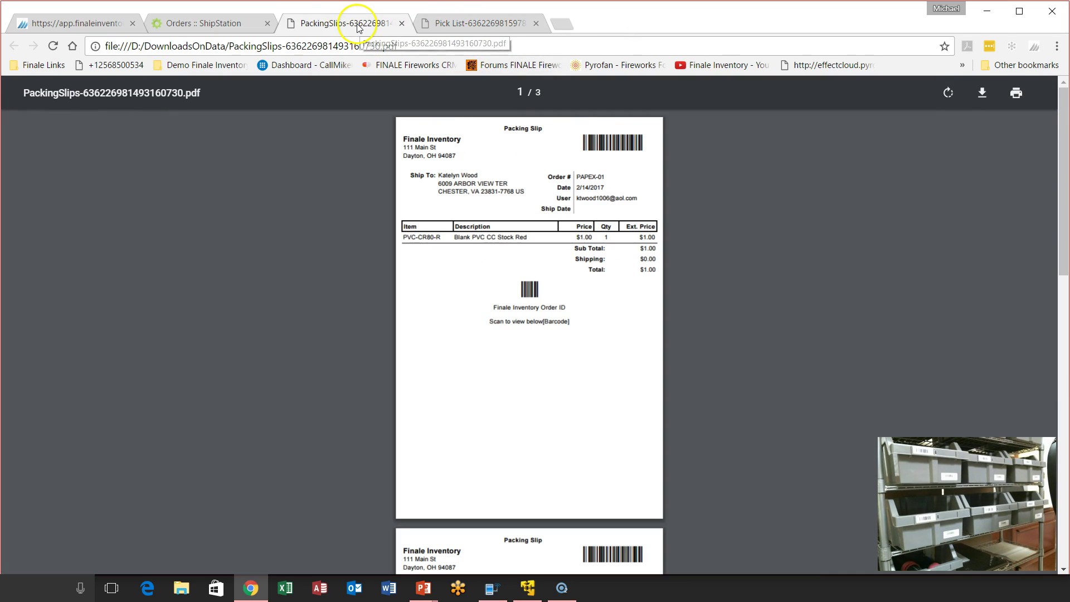
pyautogui.click(226, 27)
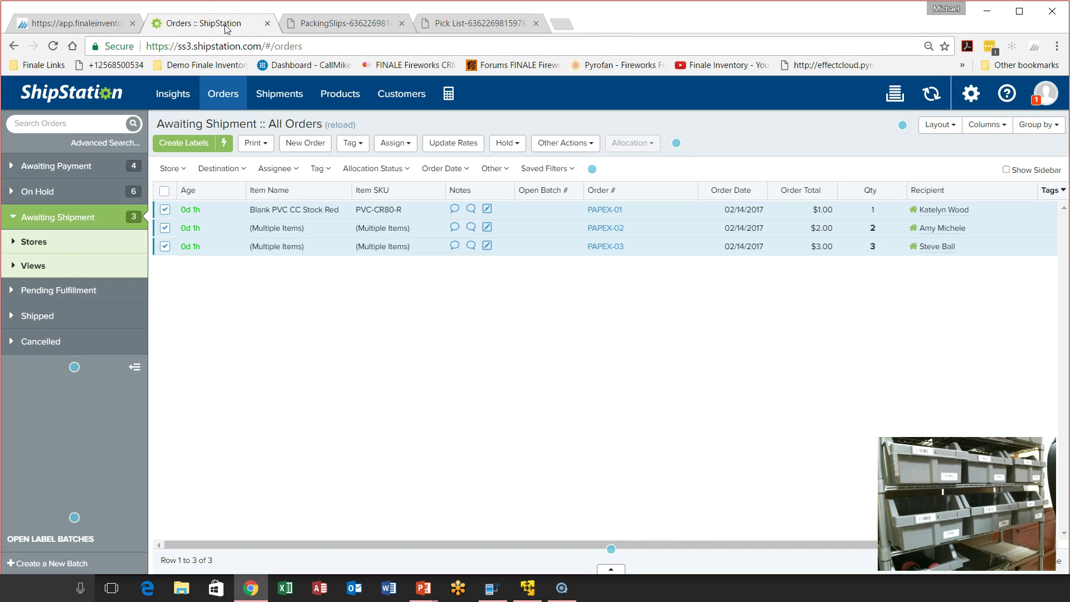
pyautogui.click(105, 25)
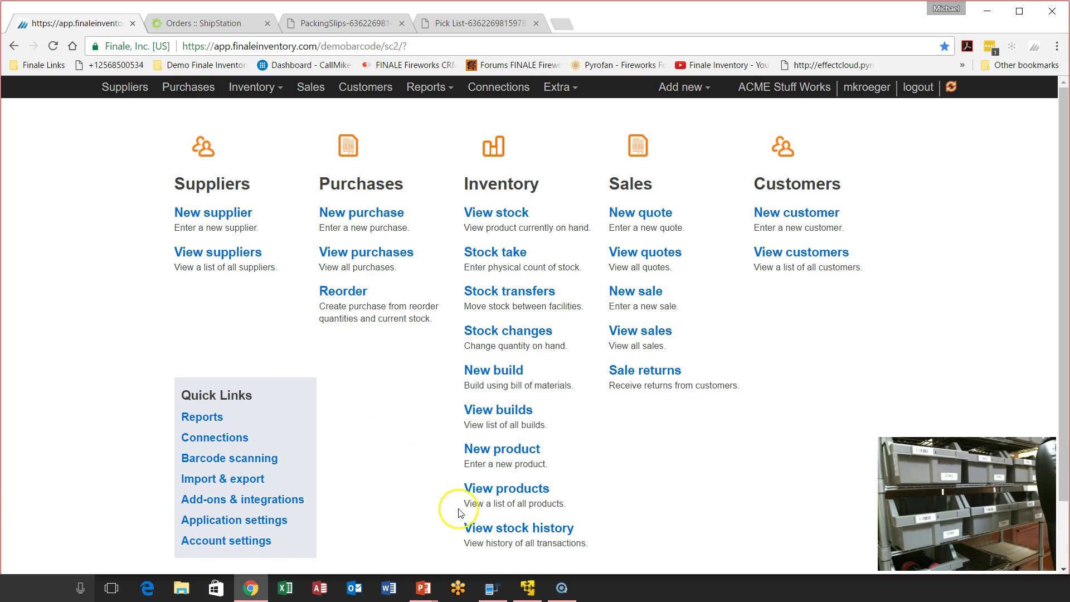
# Bring up the scanner's MyMobiler remote screen showing the Data Collector main menu
pyautogui.click(498, 594)
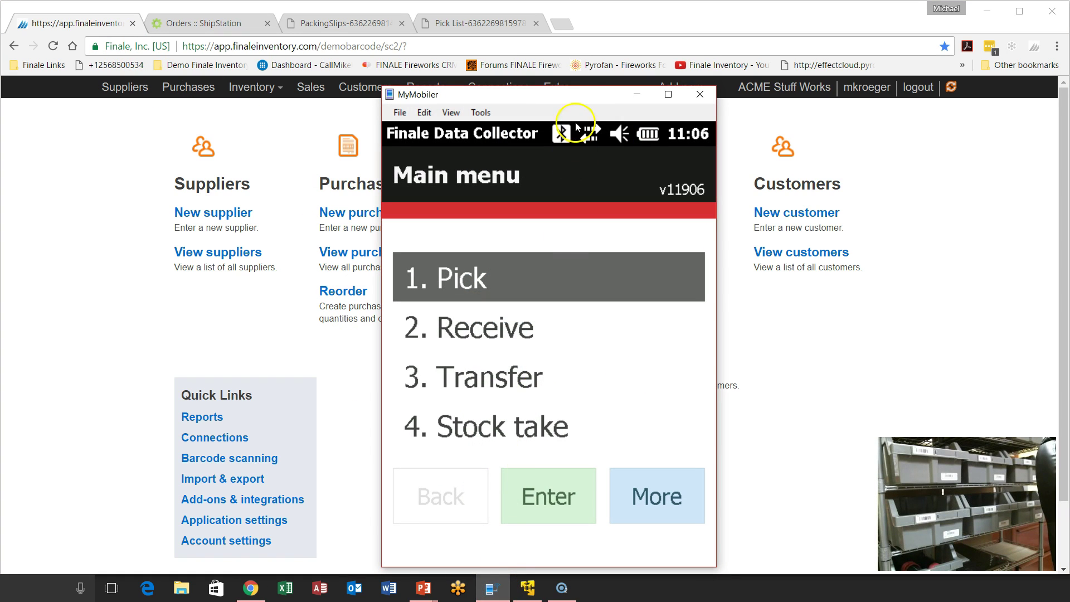
# Move the MyMobiler window right and open Finale's Barcode scanning page beside it
pyautogui.moveTo(584, 99); pyautogui.dragTo(683, 93)
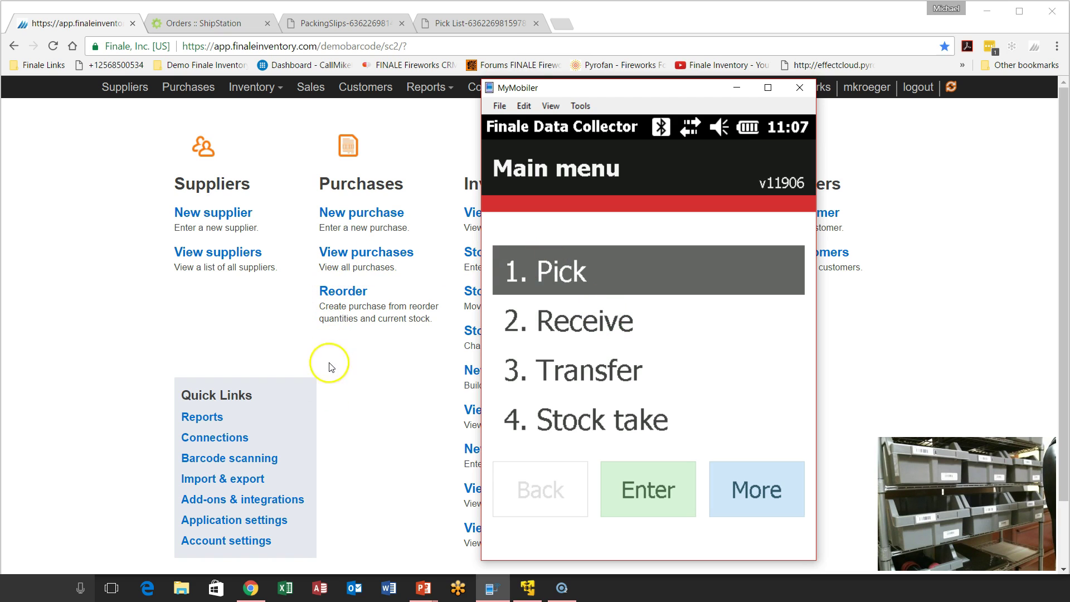
pyautogui.click(271, 458)
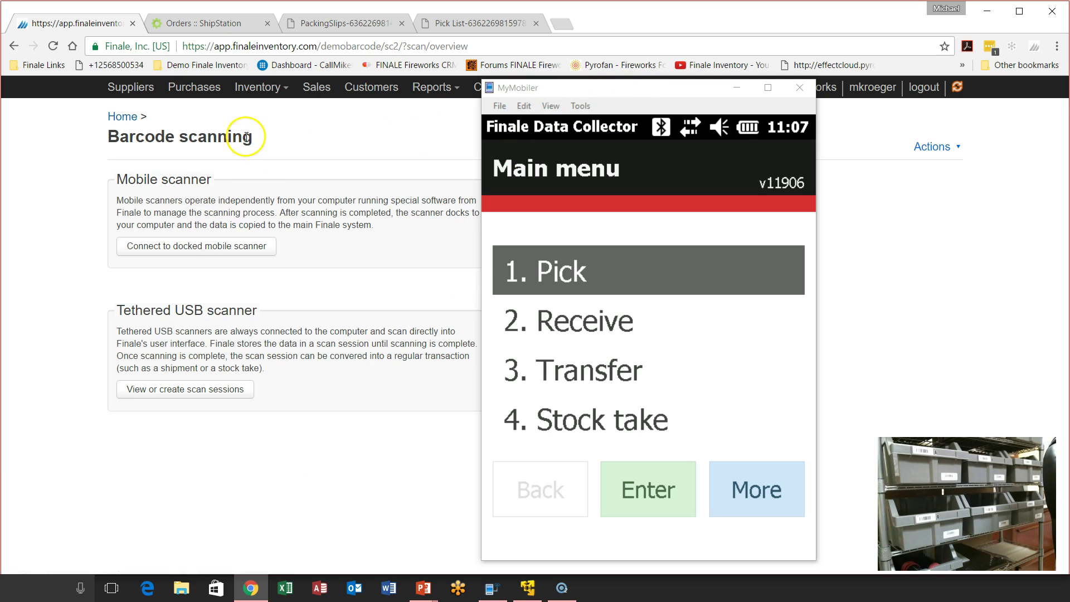
# Connect to the docked scanner and update its barcode lookup tables, receive lists and pick lists
pyautogui.click(211, 253)
pyautogui.click(230, 185)
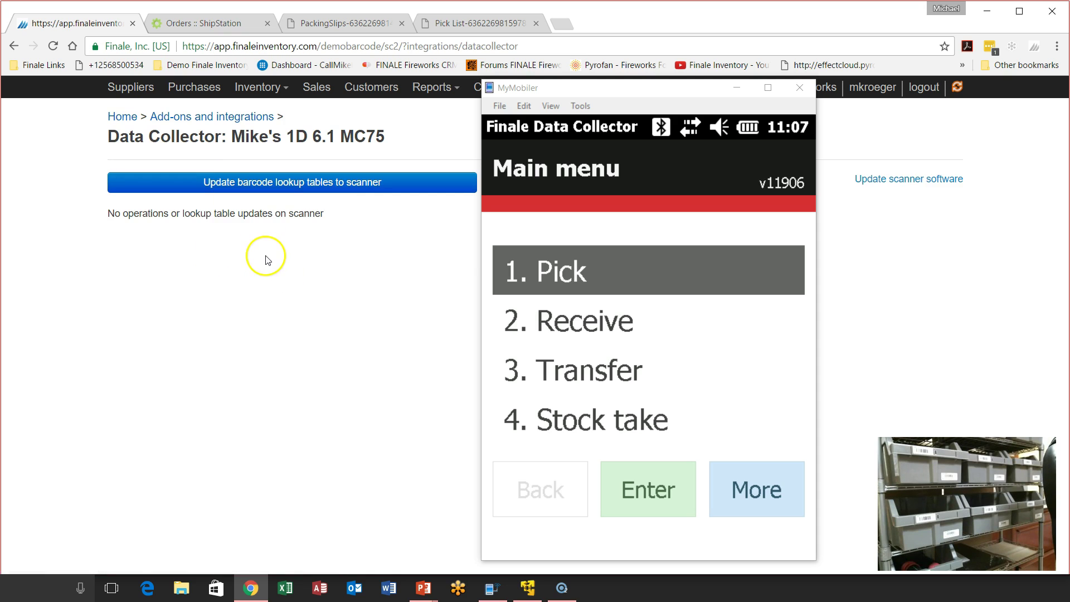
pyautogui.click(251, 182)
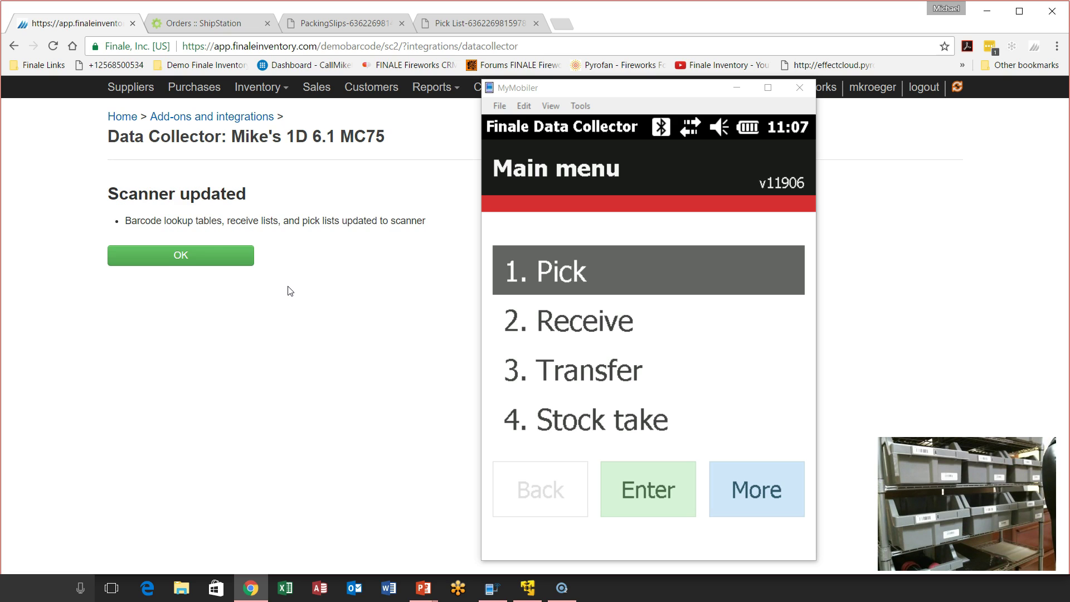
pyautogui.click(221, 262)
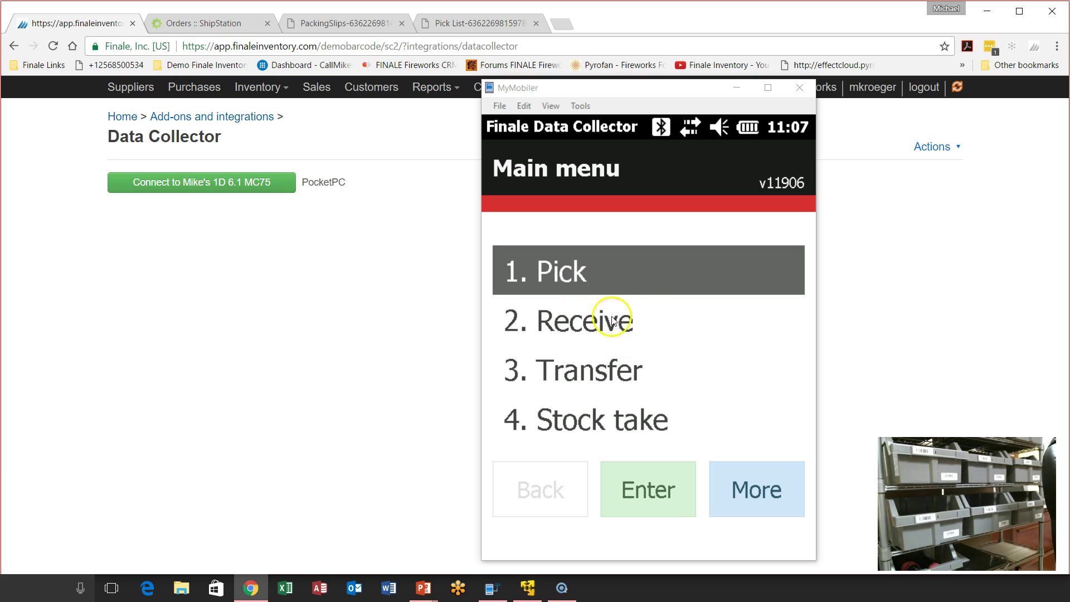
# Navigate the scanner to 1. Pick > 3. Pick and pack > 1. Picking
pyautogui.click(581, 282)
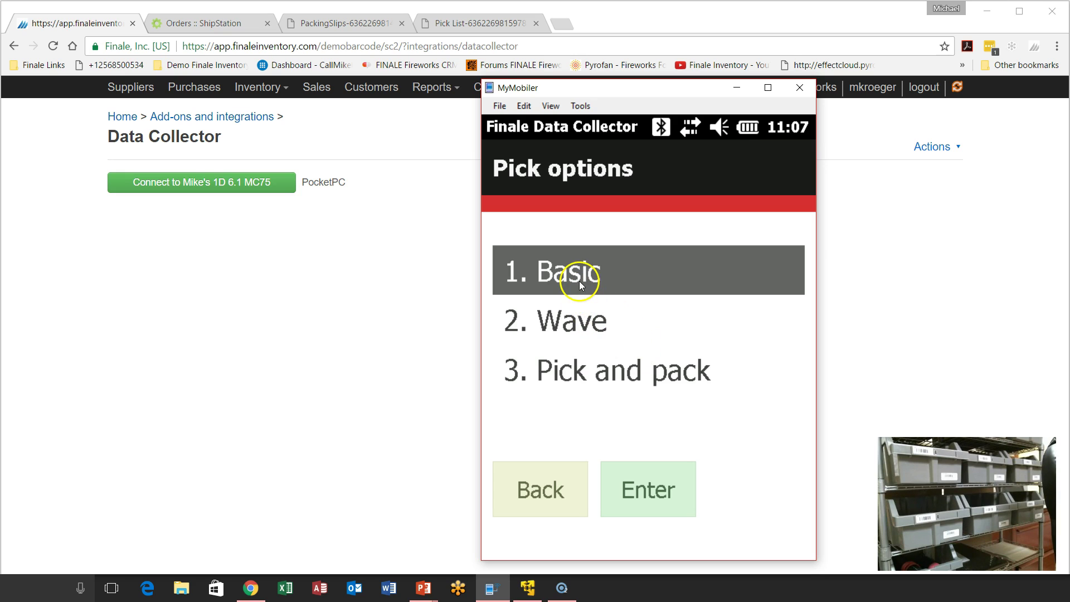
pyautogui.click(600, 383)
pyautogui.click(600, 382)
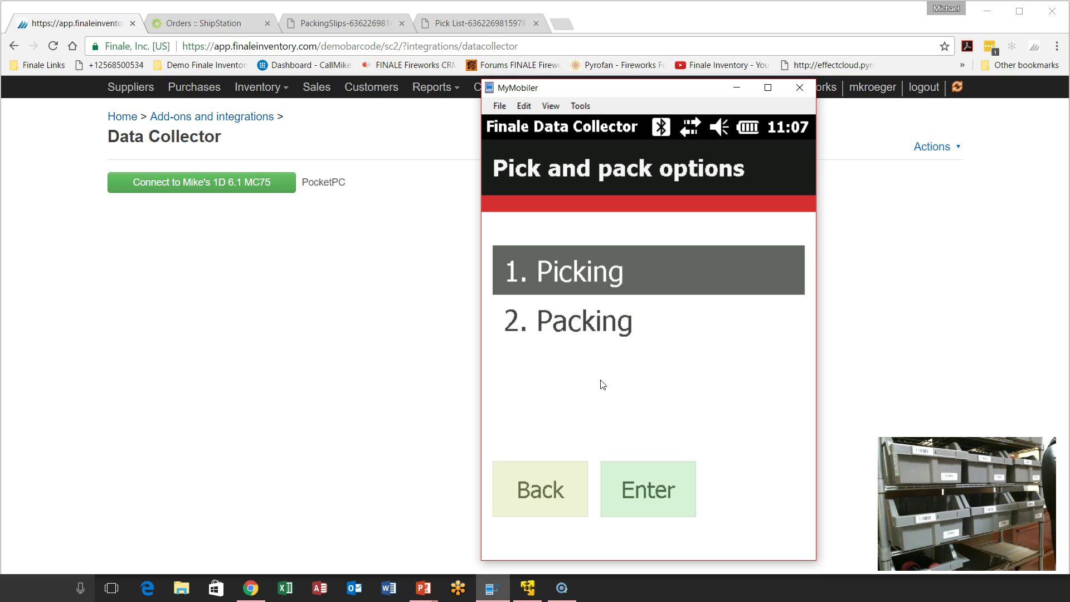
pyautogui.click(599, 275)
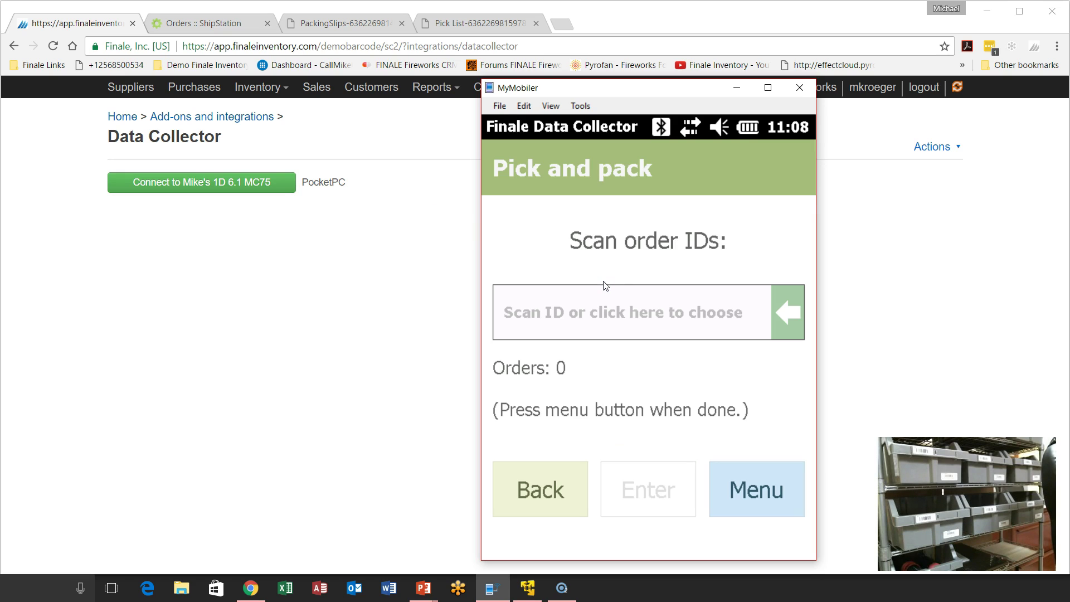
# Complete all four pick steps into PACK and return to the scanner's main menu
pyautogui.click(609, 267)
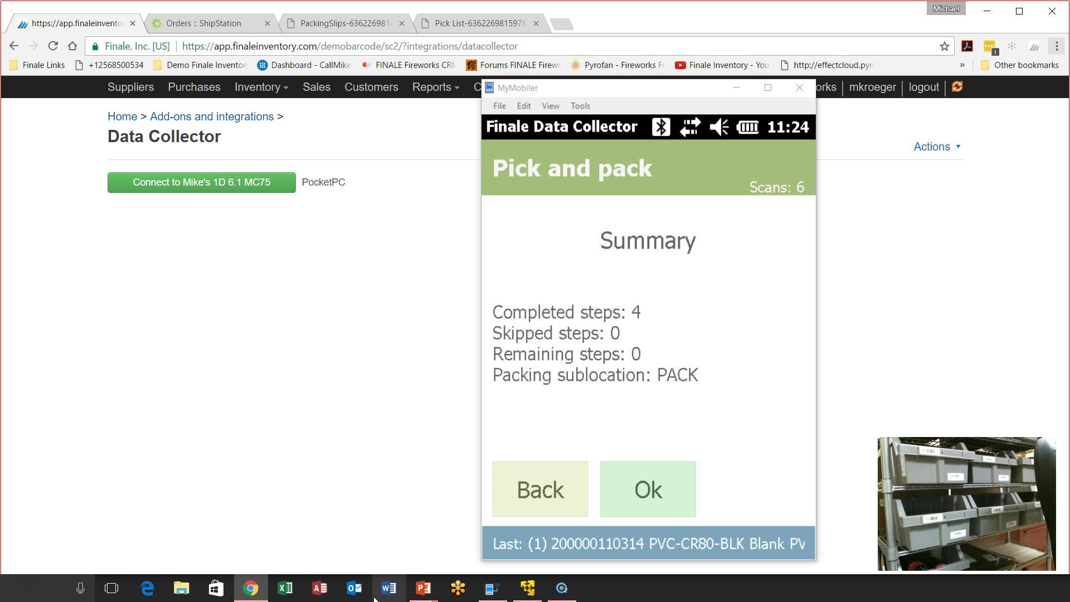
pyautogui.click(645, 493)
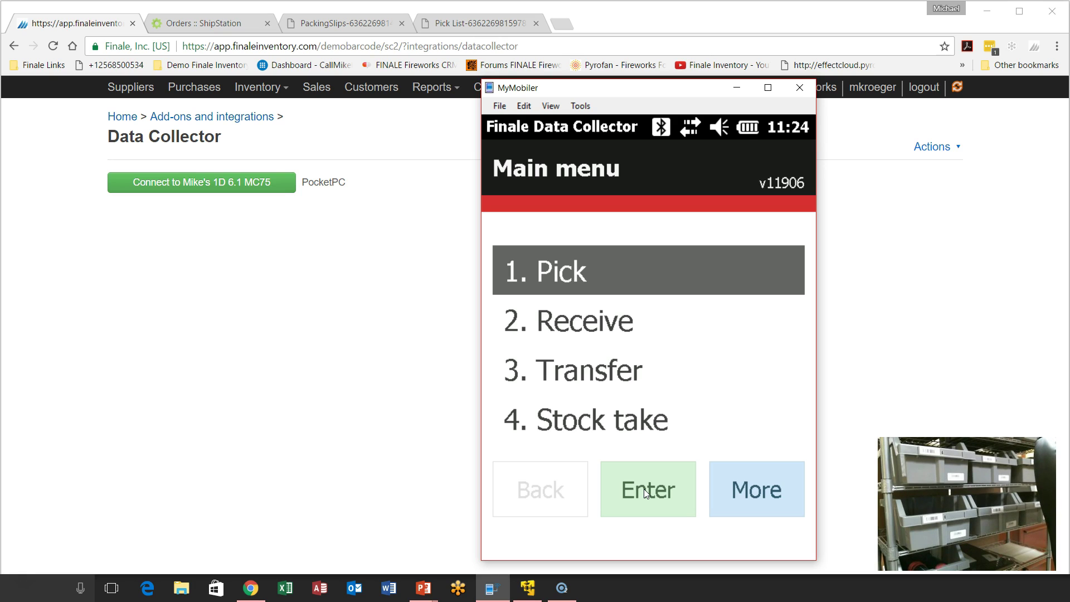
# Start Pick and pack > Packing and pack order PAPEX-01, ready for the next order
pyautogui.click(583, 283)
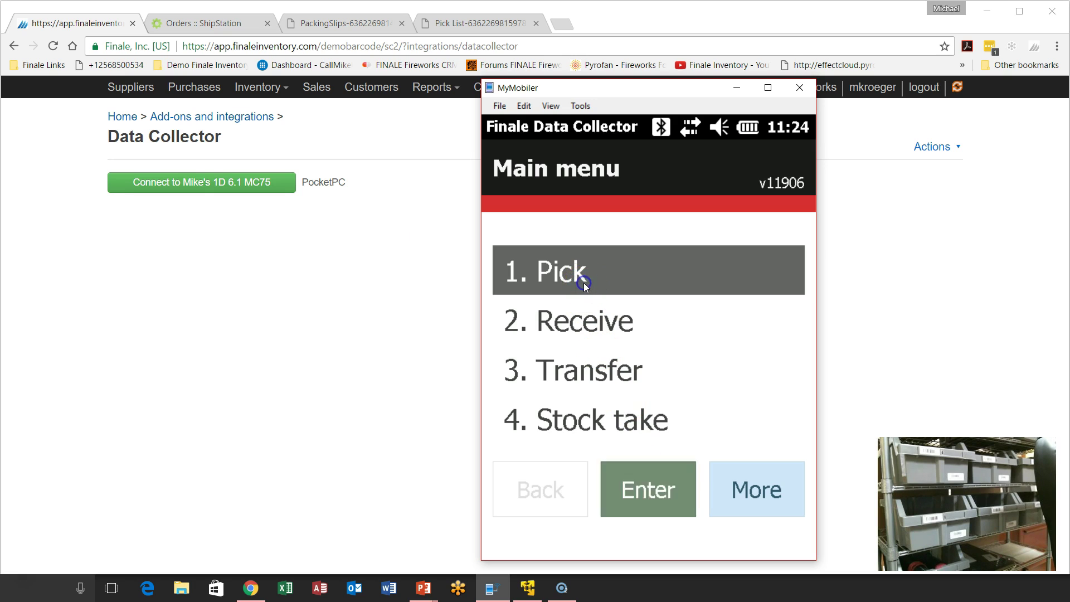
pyautogui.click(610, 377)
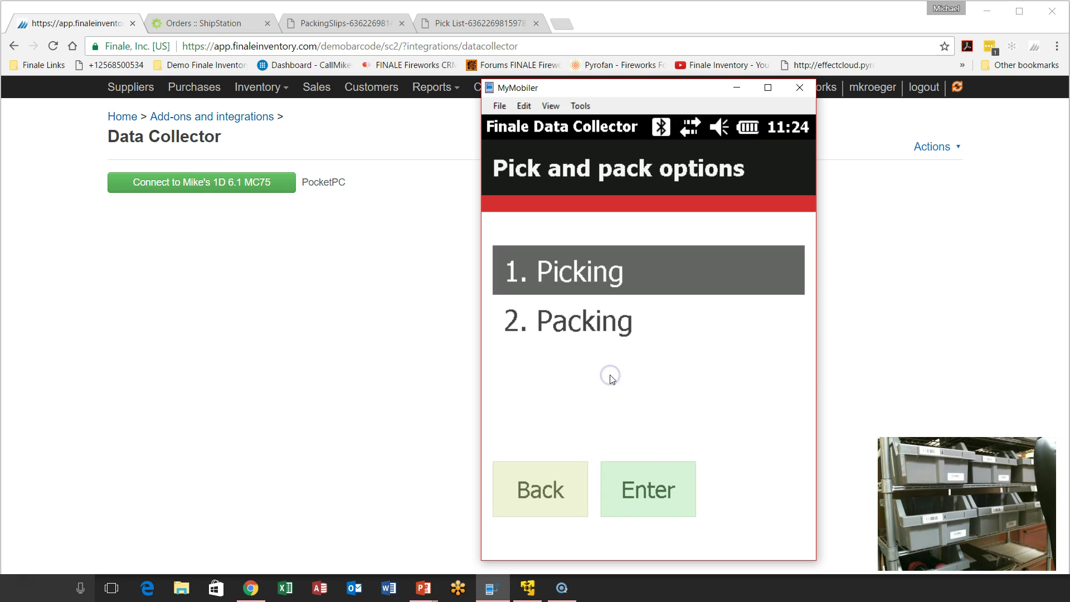
pyautogui.click(598, 326)
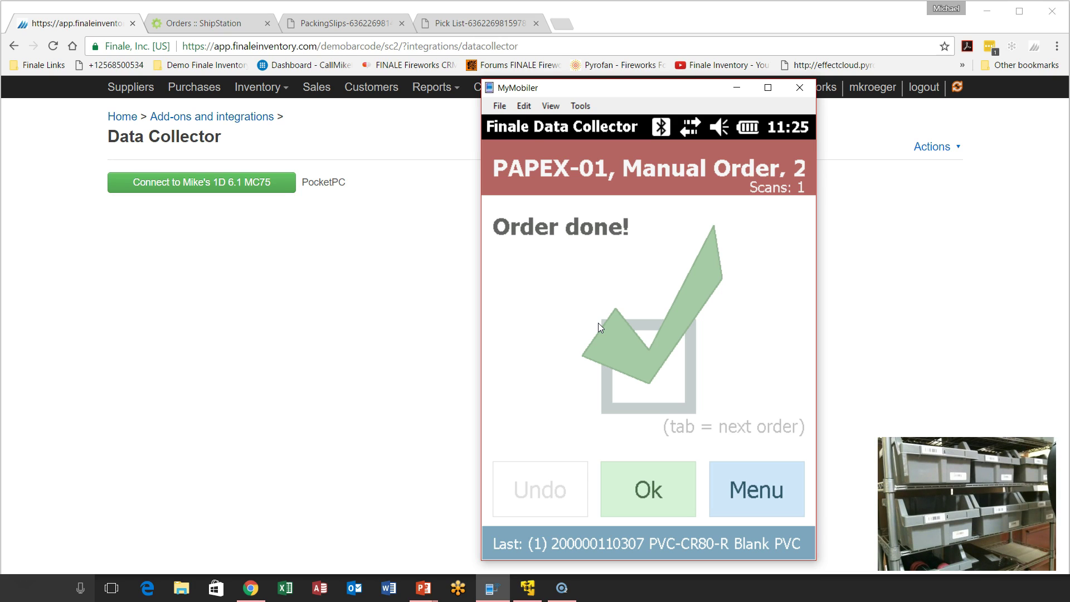
pyautogui.press('Tab')
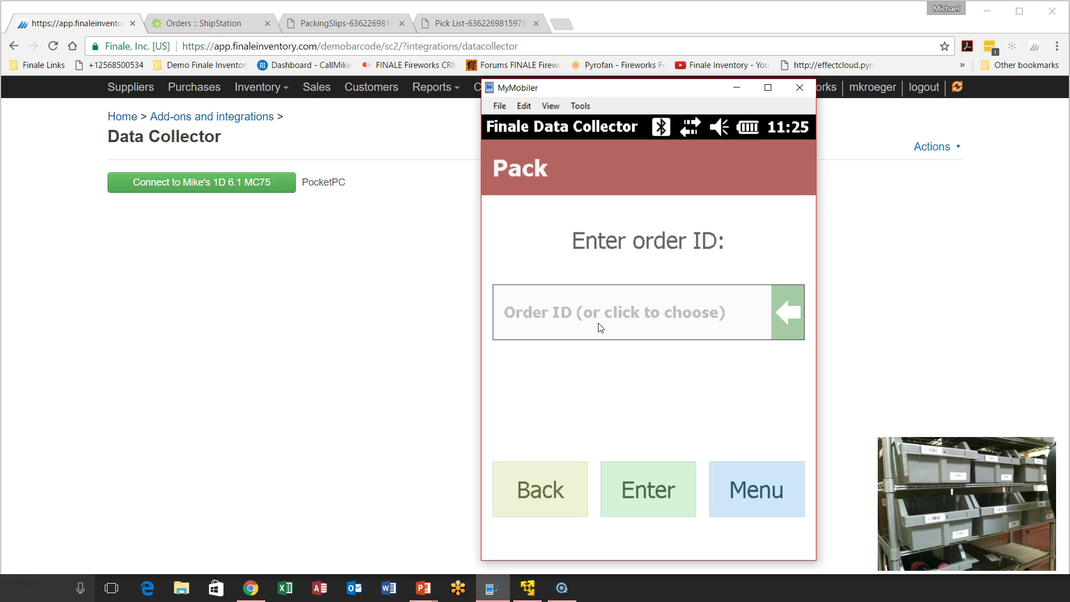
pyautogui.write('PAPEX-02')
pyautogui.press('Return')
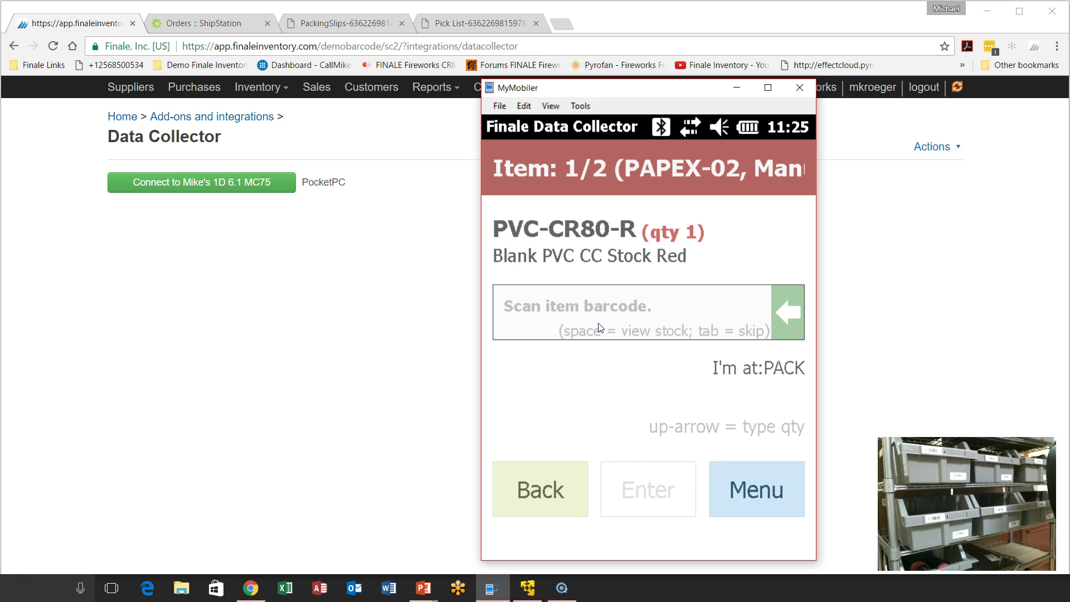
pyautogui.write('200000110307')
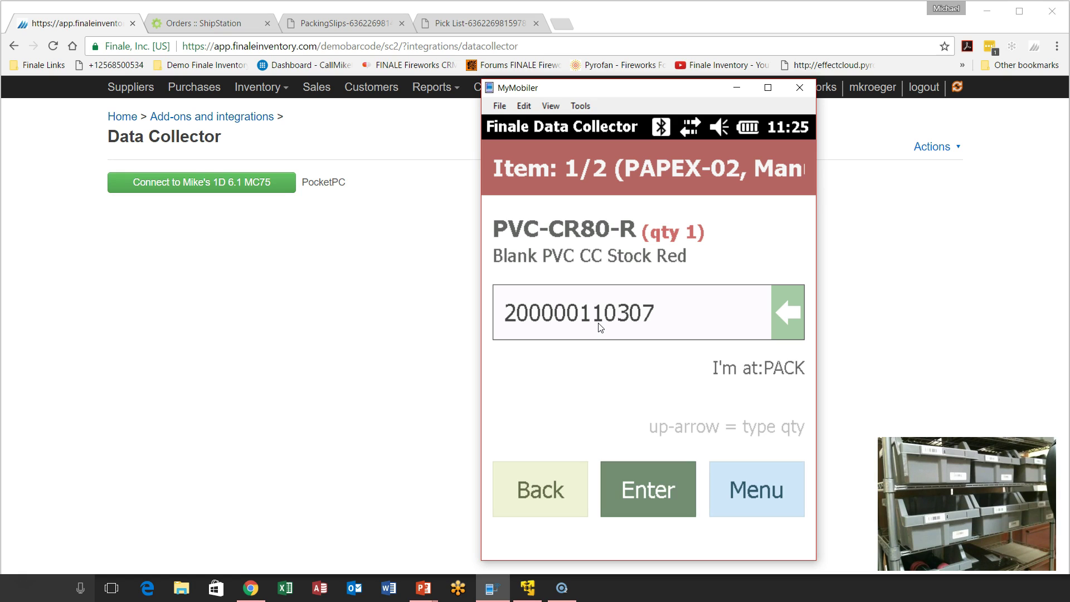
pyautogui.press('Return')
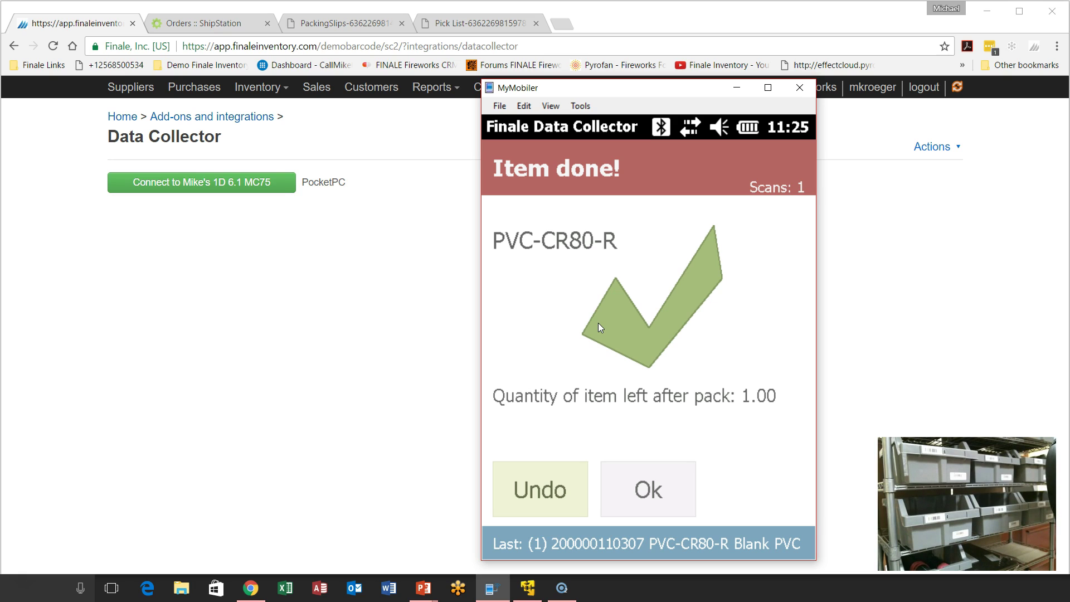
pyautogui.press('Return')
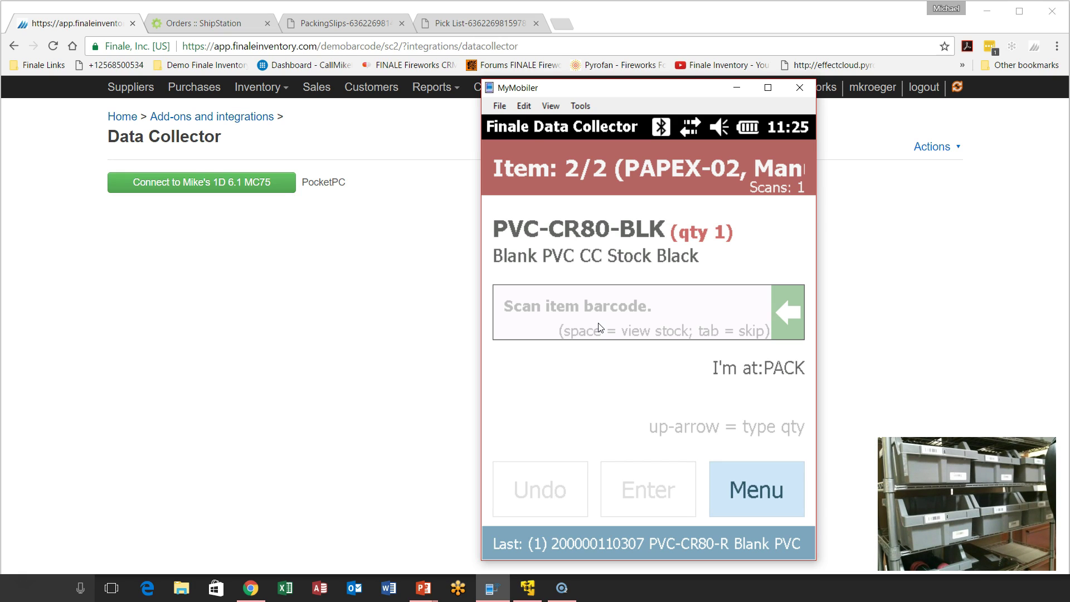
pyautogui.write('200000110314')
pyautogui.press('Return')
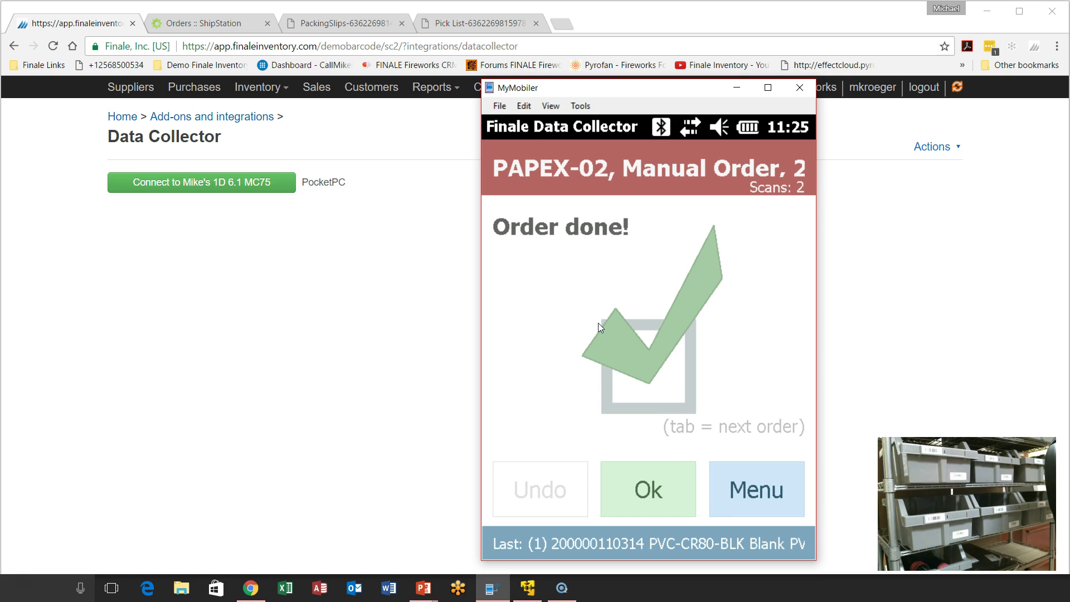
pyautogui.press('Return')
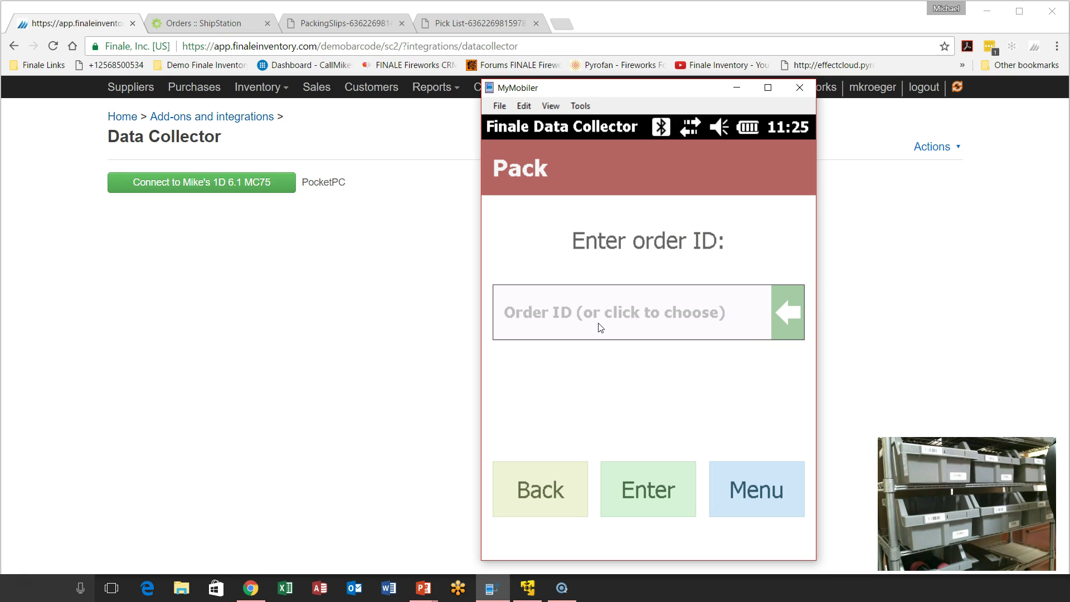
pyautogui.write('PAPEX-03')
pyautogui.press('Return')
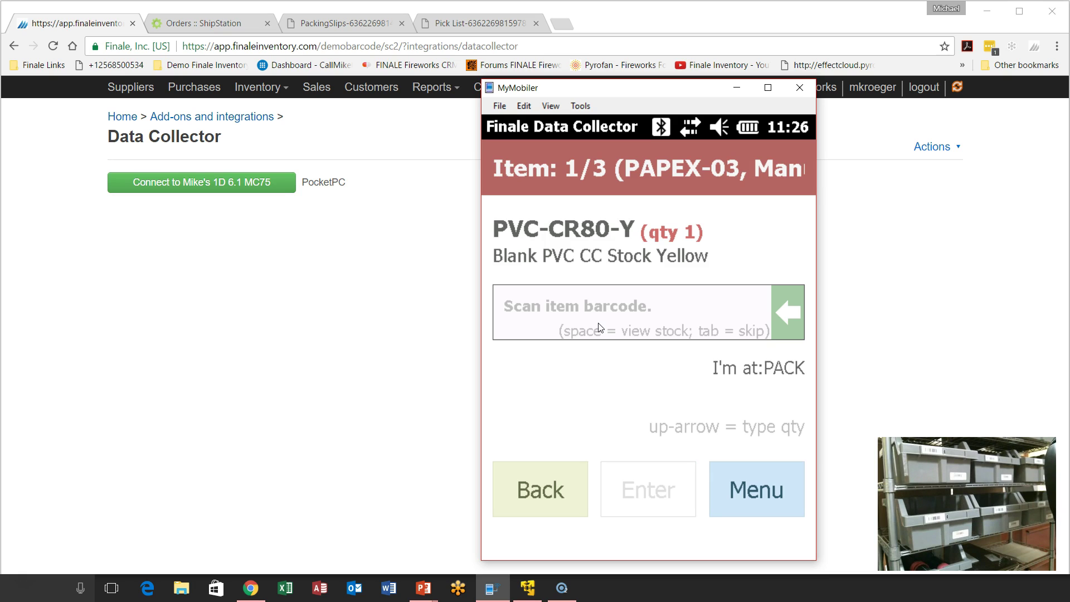
pyautogui.write('200000110284')
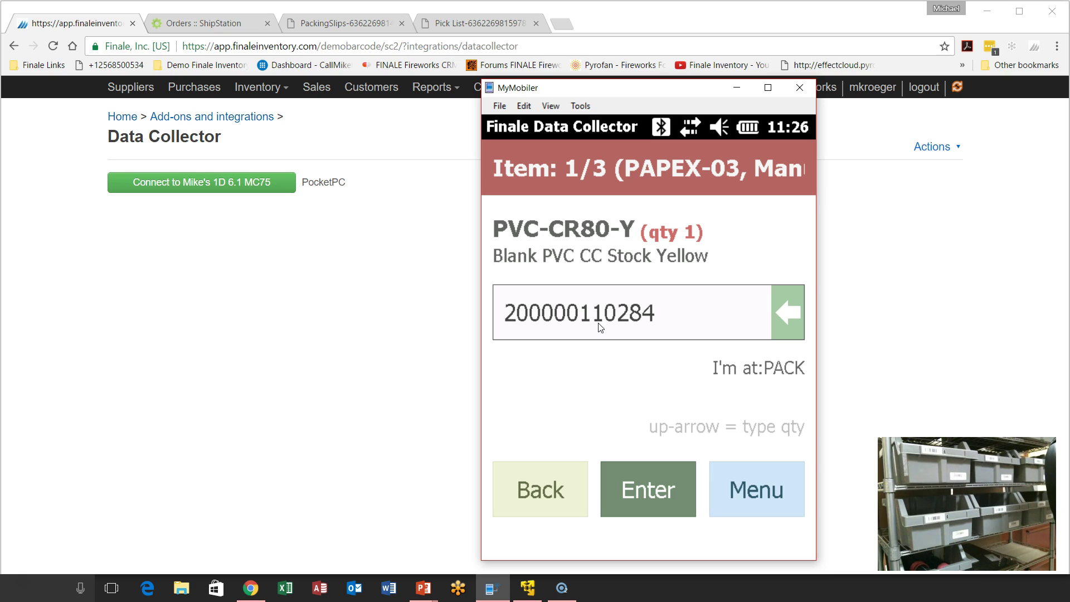
pyautogui.press('Return')
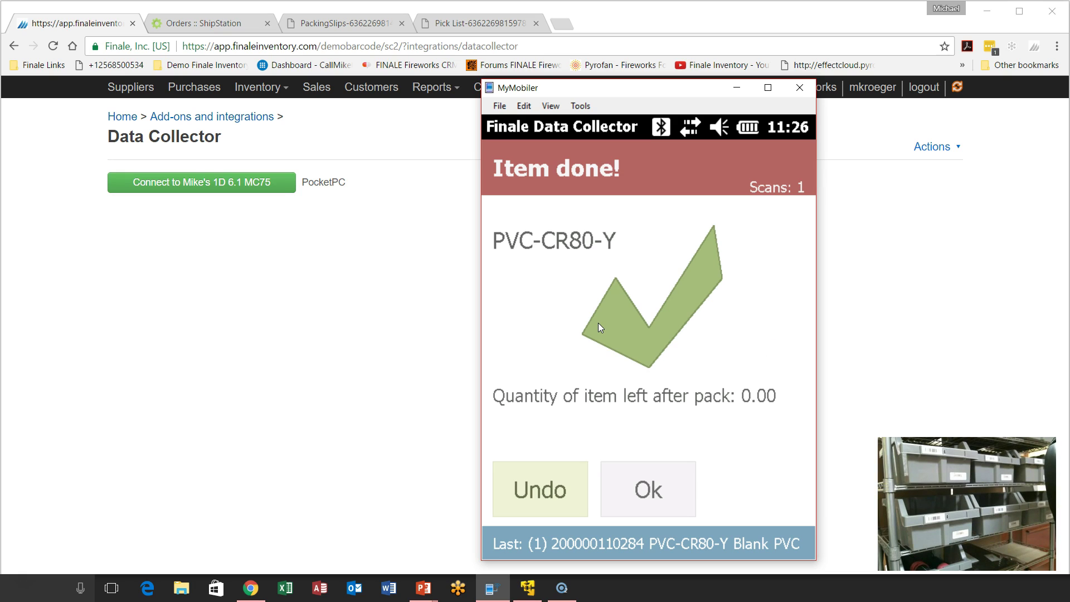
pyautogui.press('Return')
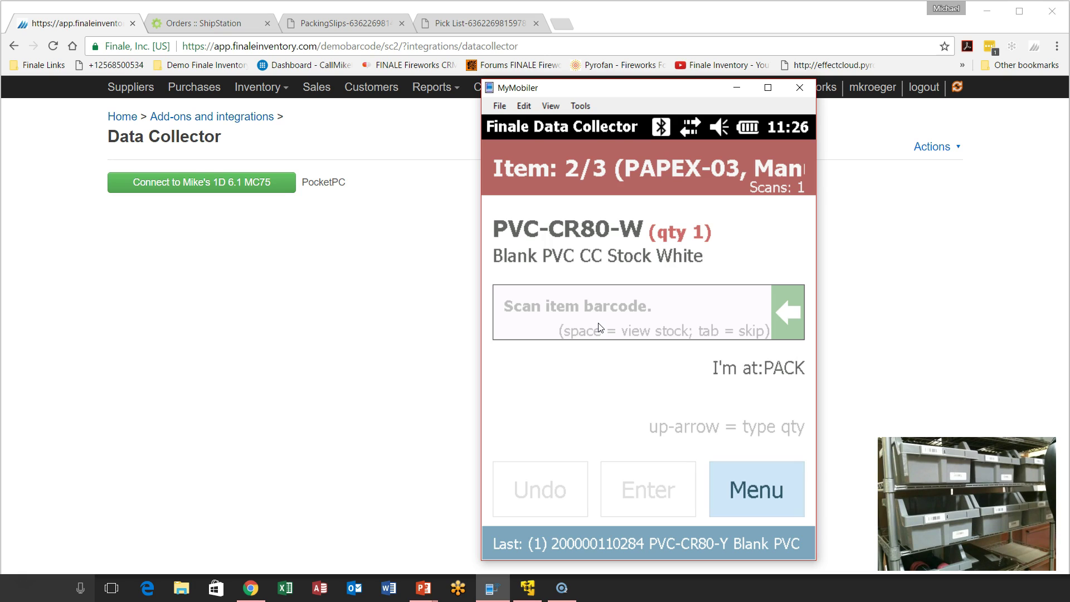
pyautogui.write('200000110260')
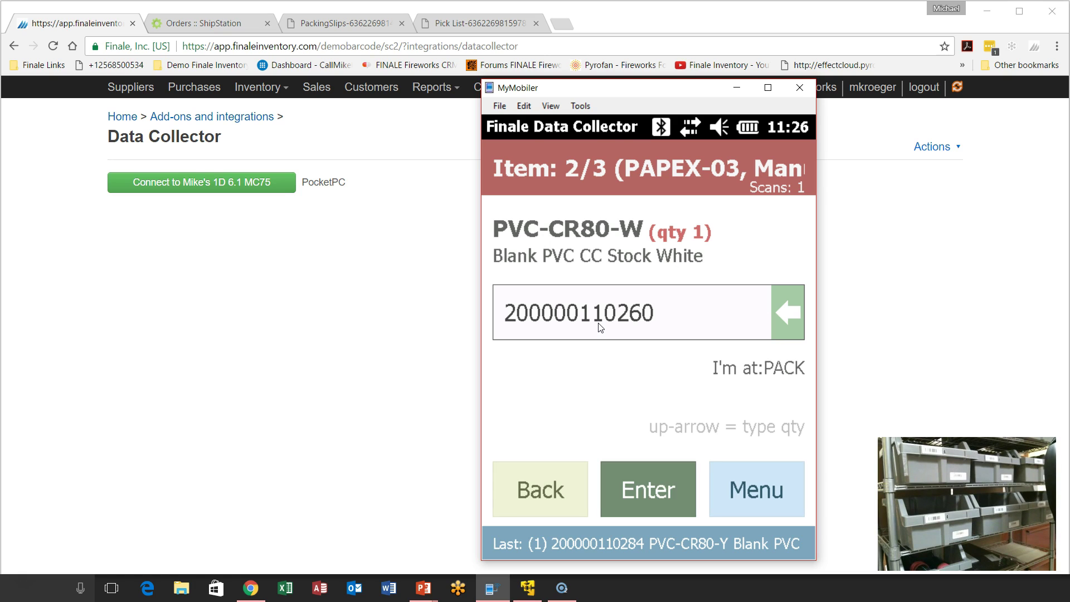
pyautogui.press('Return')
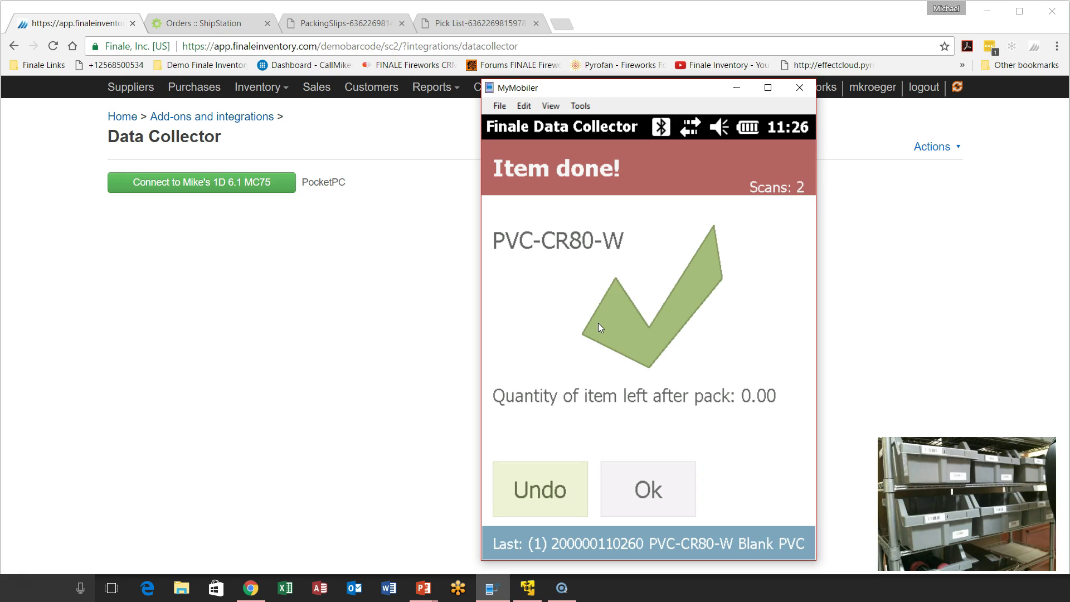
pyautogui.press('Return')
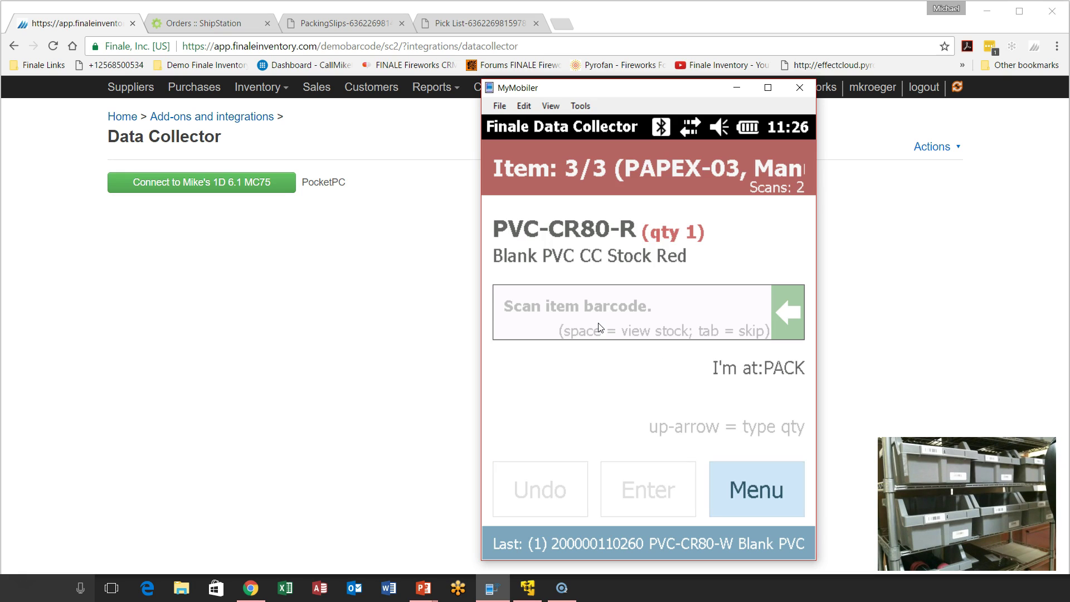
pyautogui.write('200000110307')
pyautogui.press('Return')
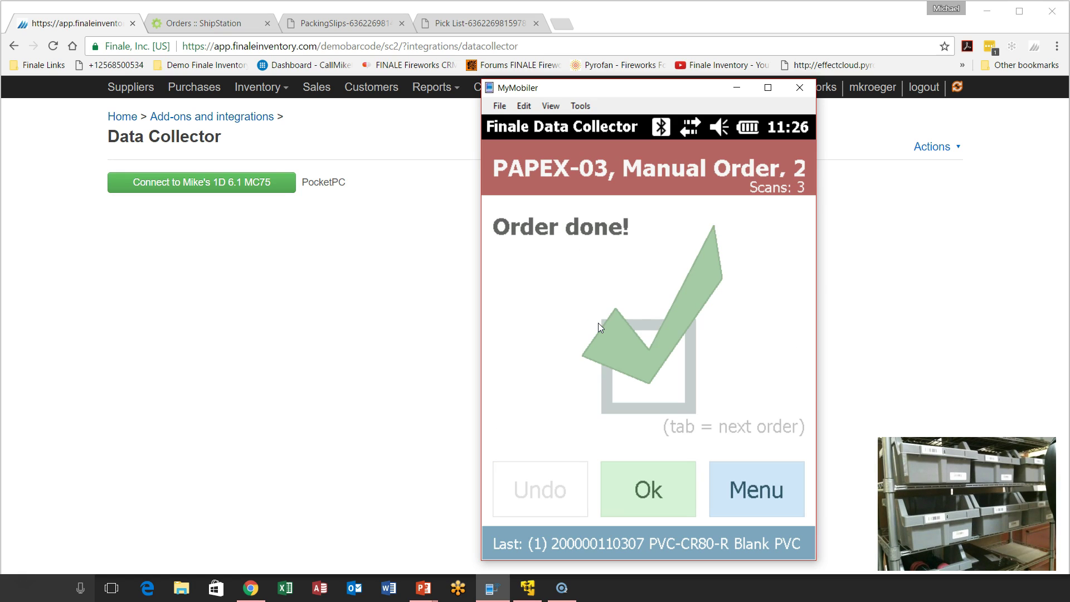
pyautogui.press('Return')
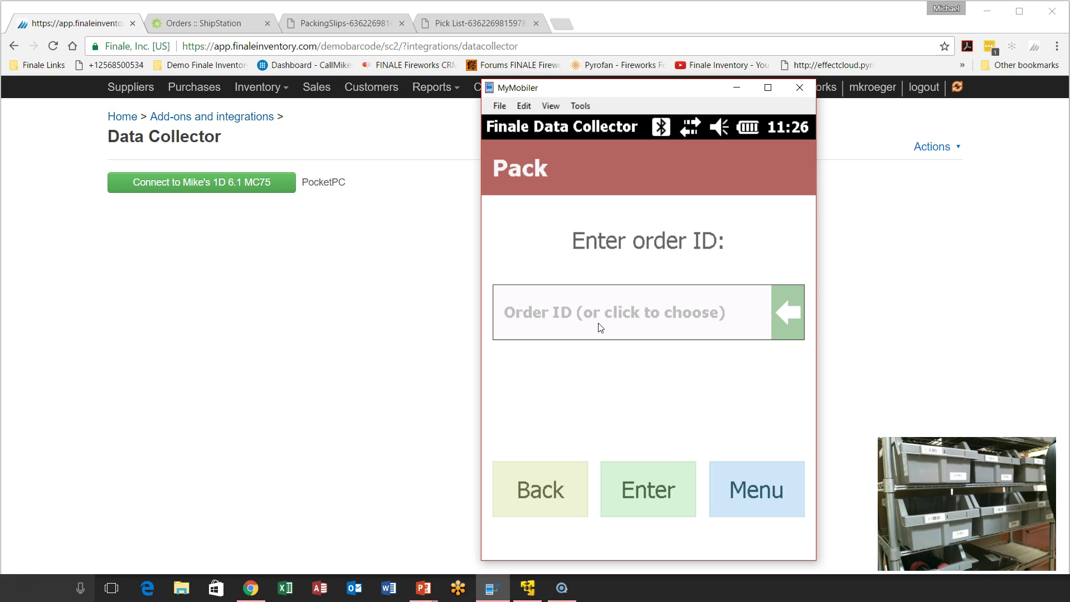
# Exit the scanner to its main menu, connect Finale, and sync the PACK transfer and three sales
pyautogui.click(600, 327)
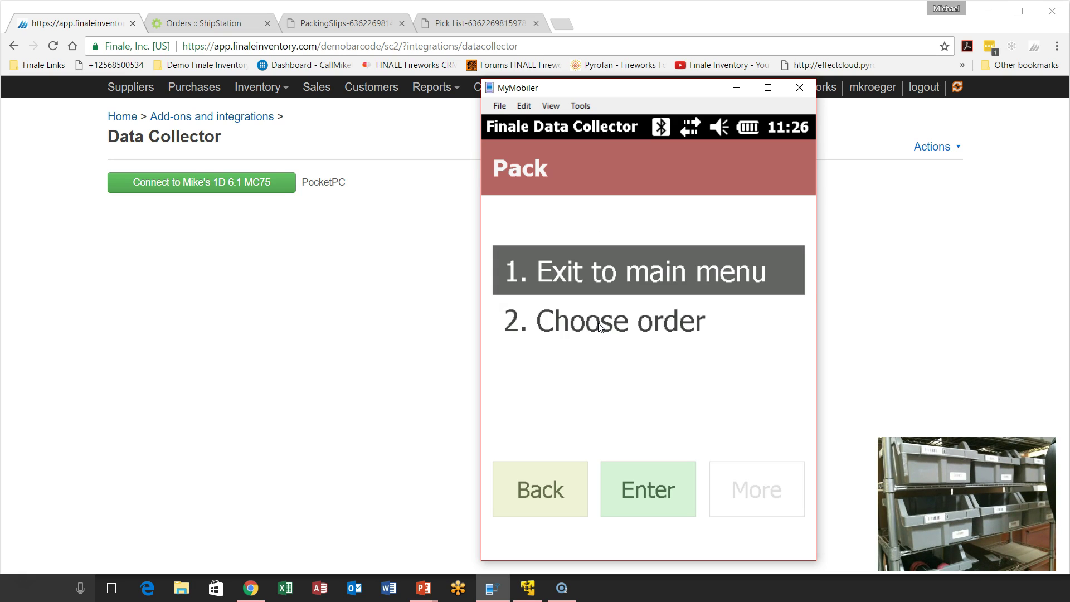
pyautogui.press('1')
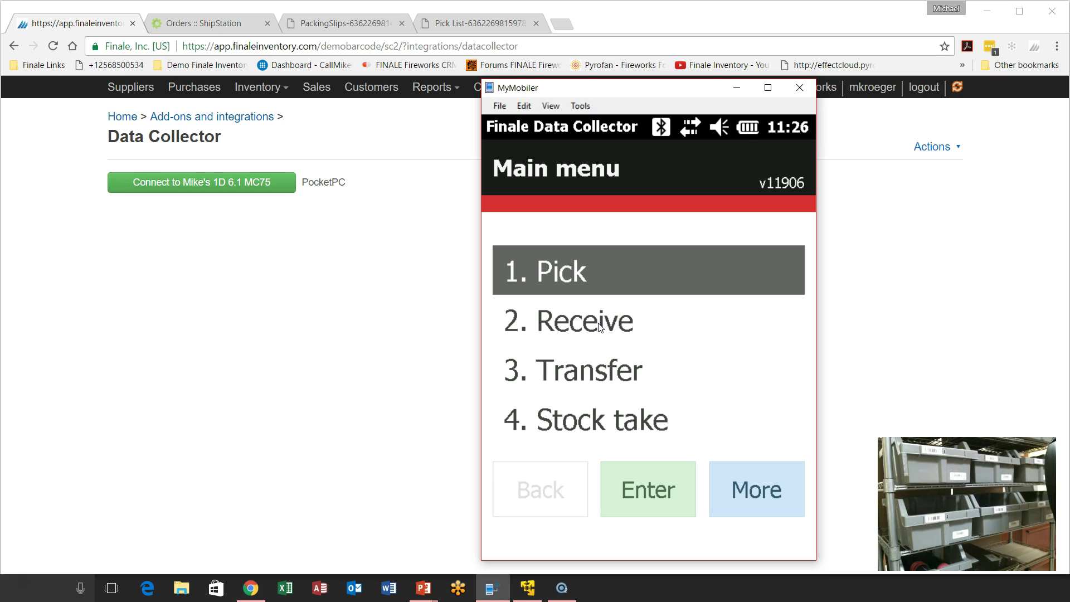
pyautogui.click(263, 188)
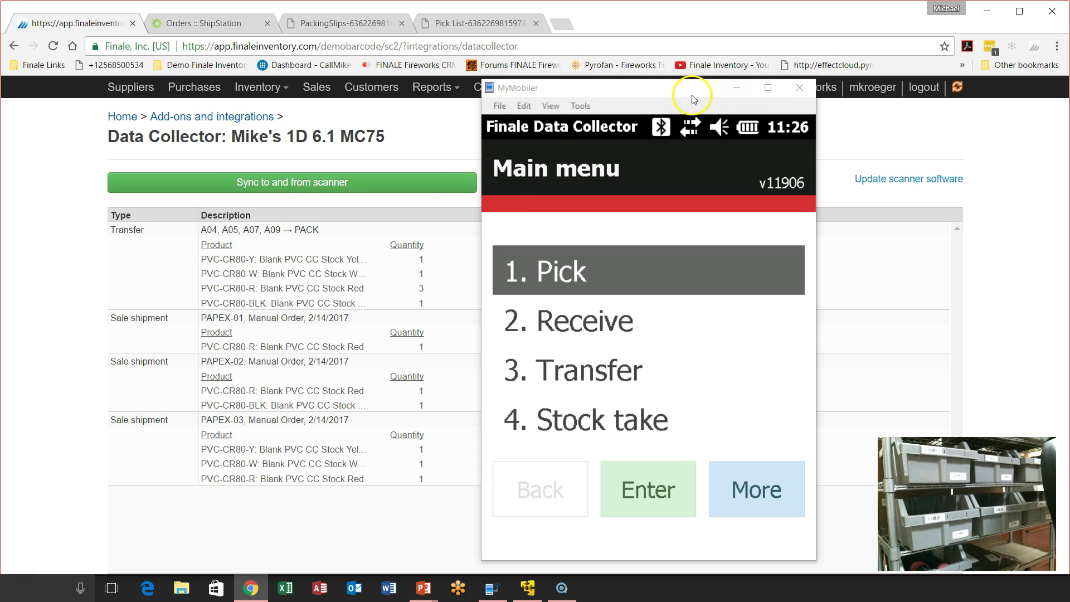
pyautogui.moveTo(693, 98); pyautogui.dragTo(888, 94)
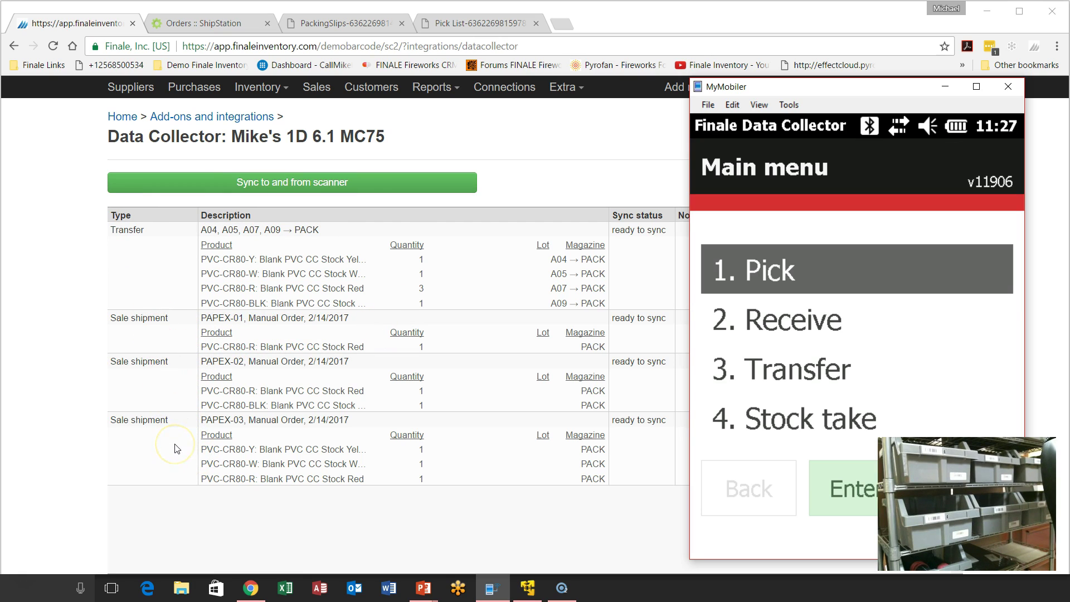
pyautogui.click(281, 183)
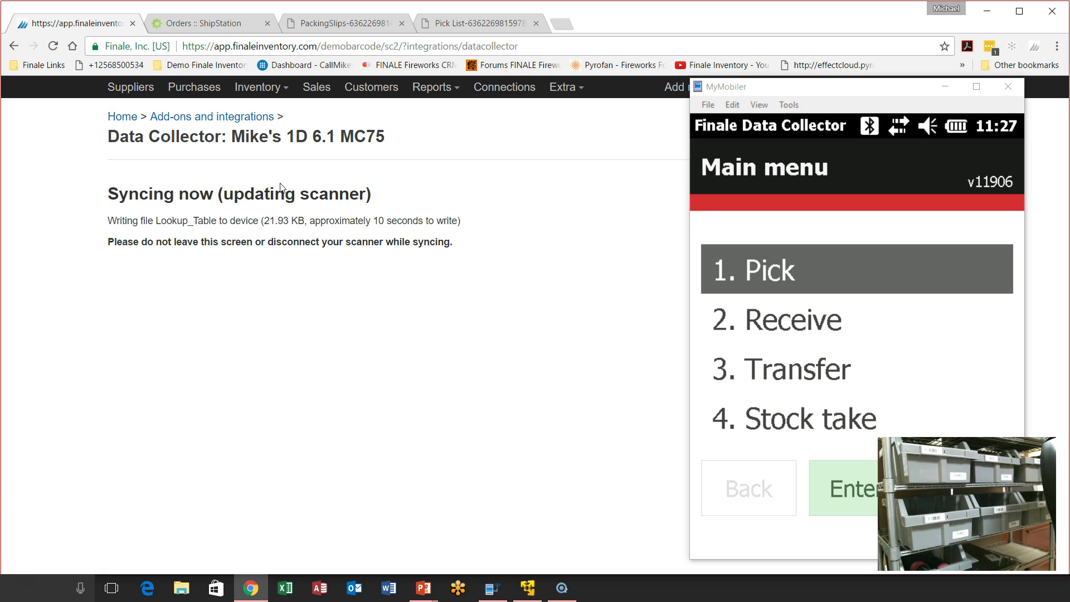
# Acknowledge the completed 4-of-4 sync and return to ShipStation's Awaiting Shipment list of PAPEX-01 to PAPEX-03
pyautogui.click(208, 269)
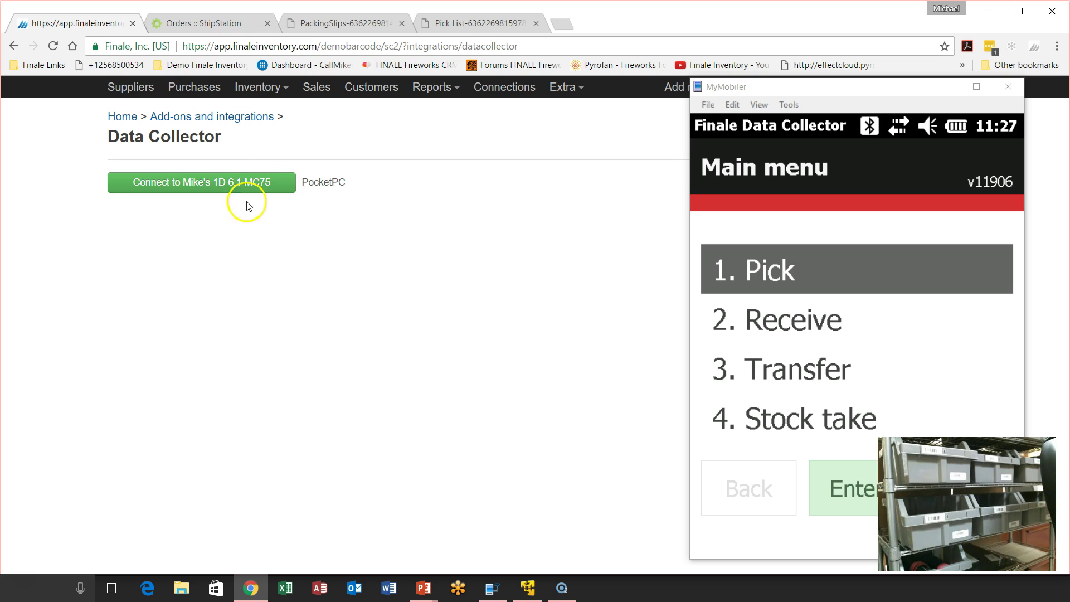
pyautogui.click(241, 24)
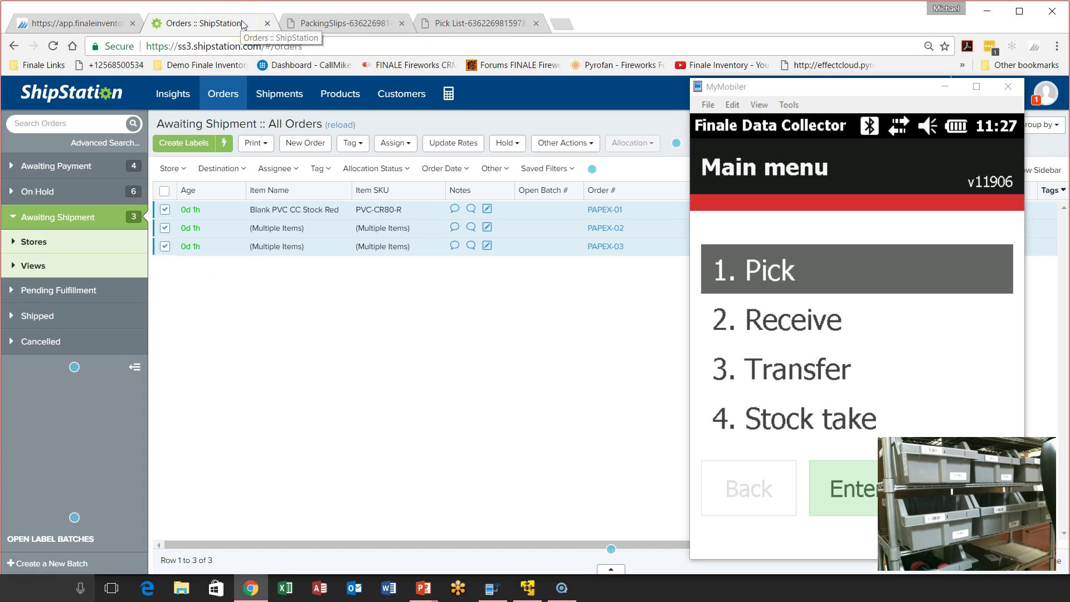